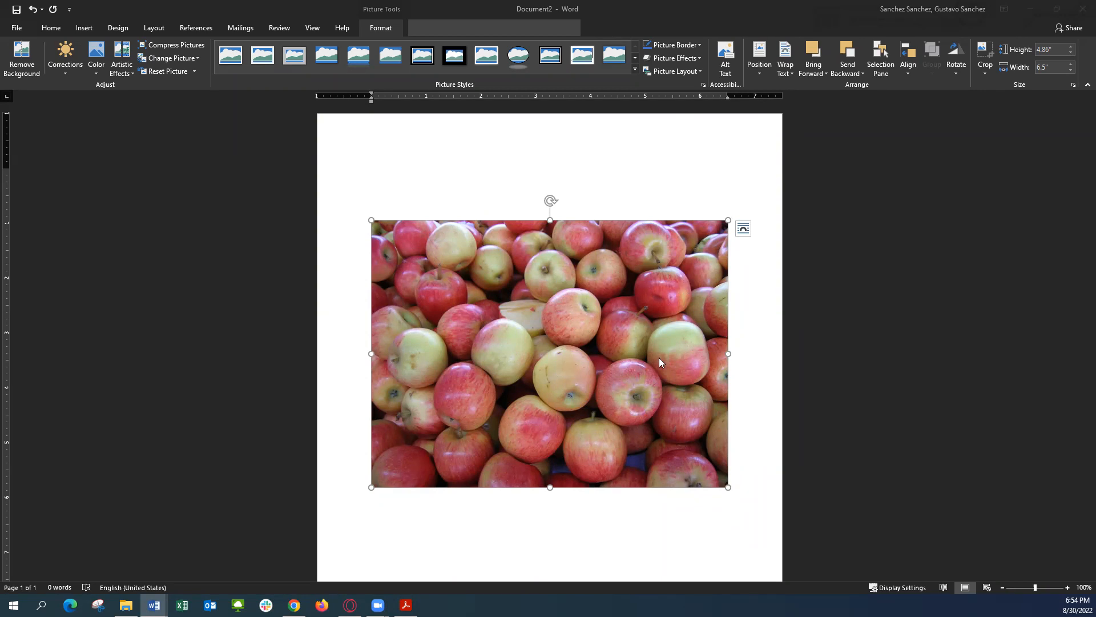
Select the apple picture and give it a border in the green theme color.
left_click(602, 195)
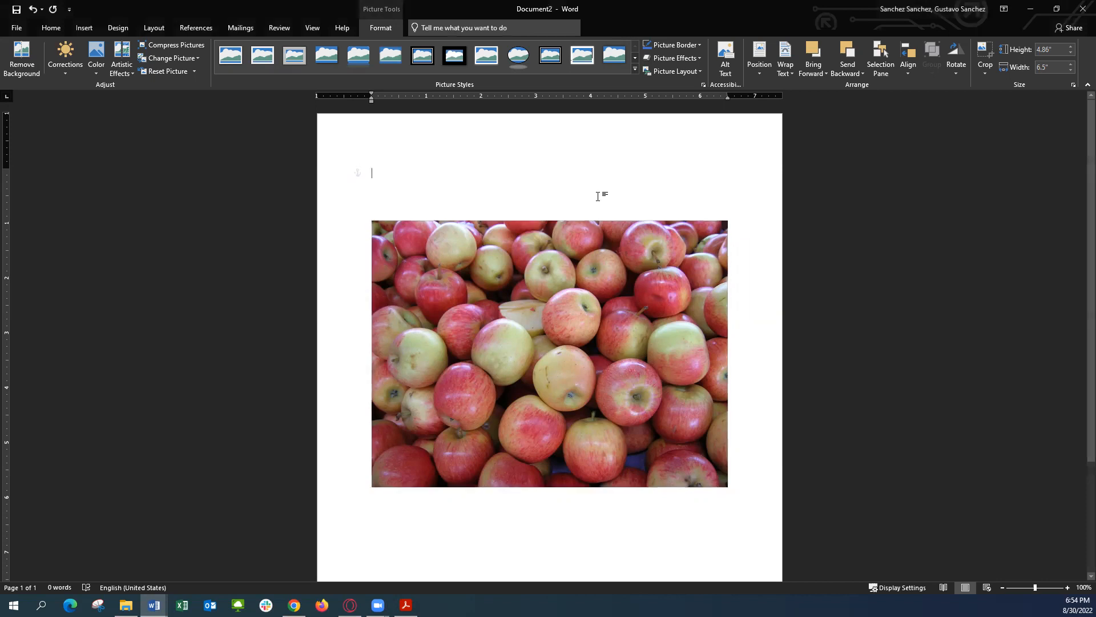
left_click(575, 295)
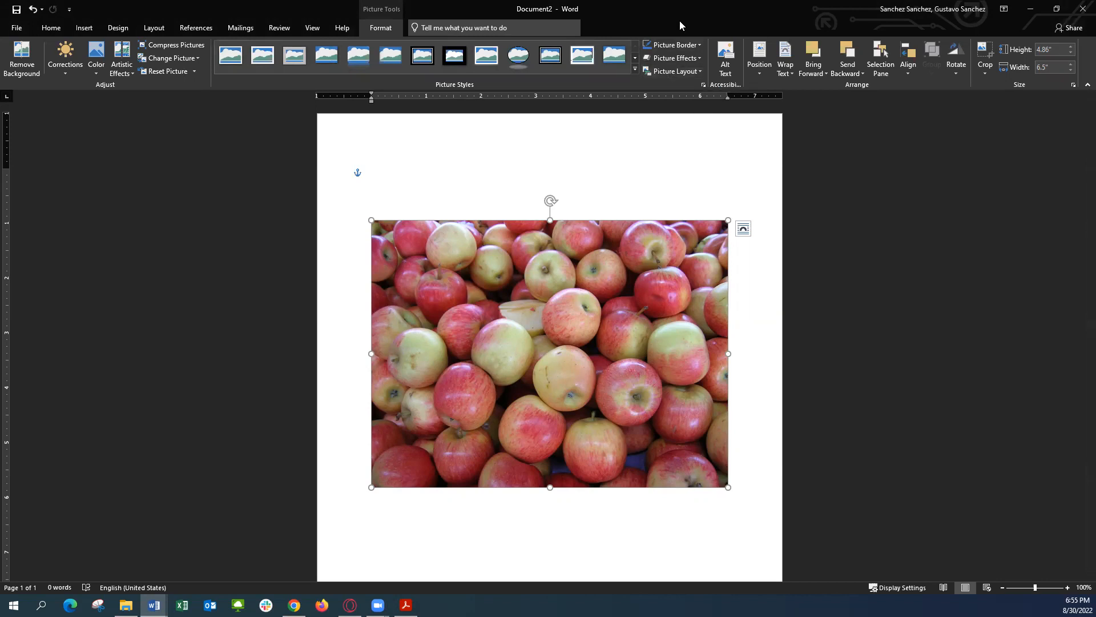
left_click(689, 46)
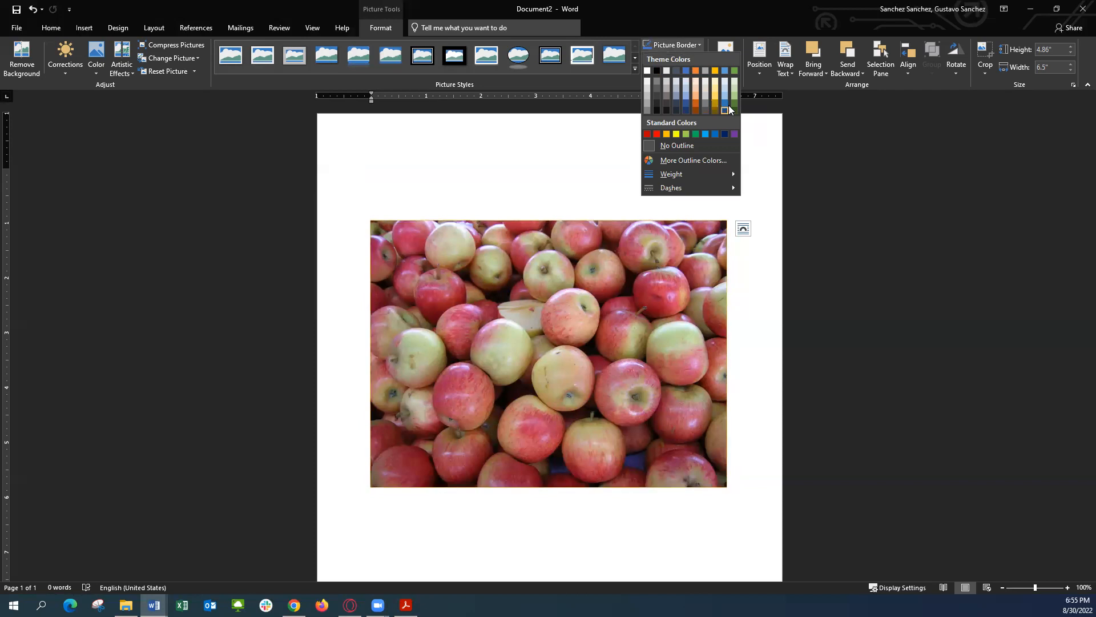
left_click(733, 71)
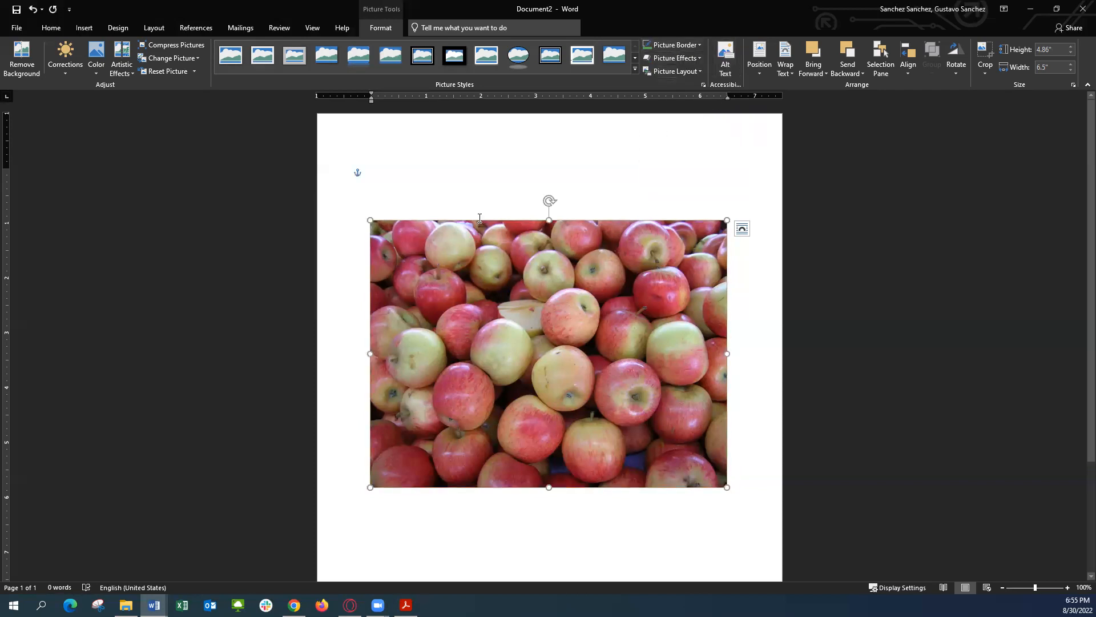
left_click(469, 197)
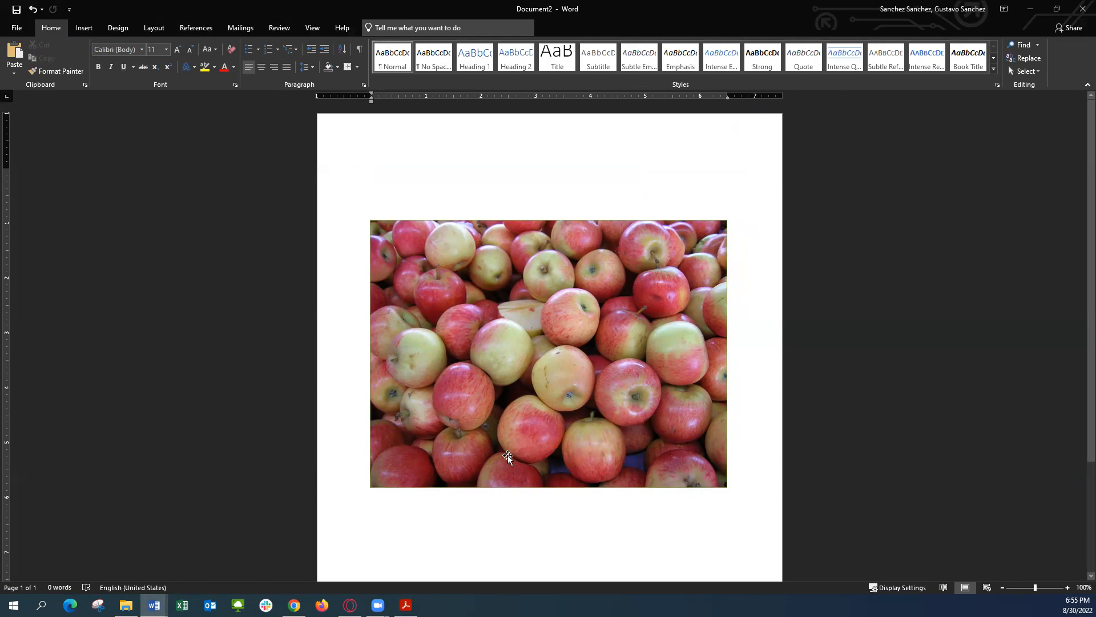
Set the apple picture's border weight to 6 pt.
left_click(491, 331)
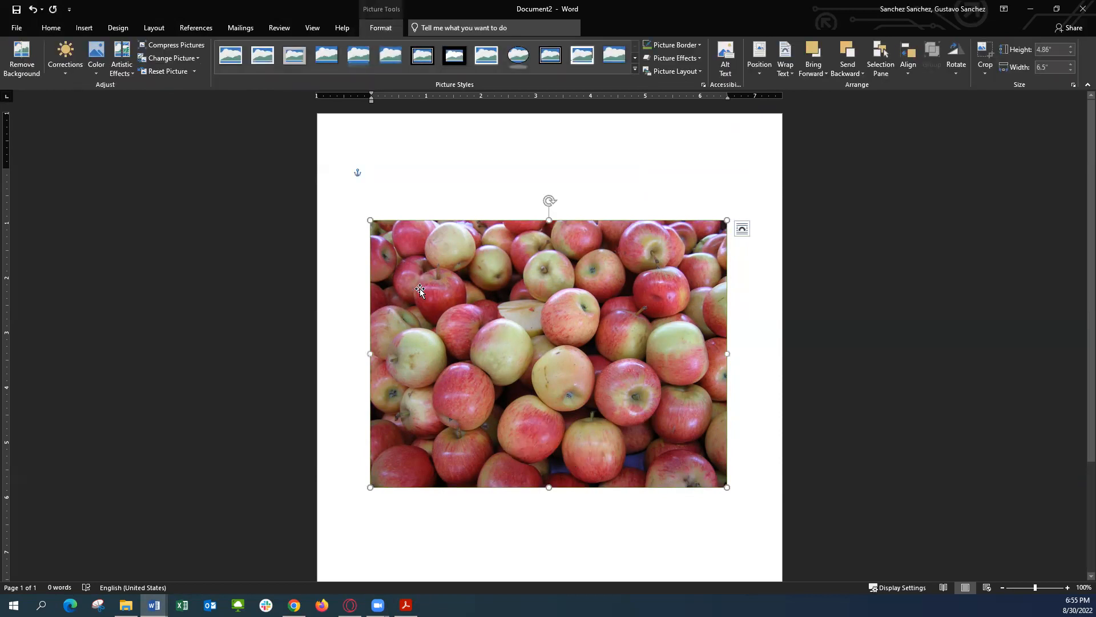
left_click(701, 45)
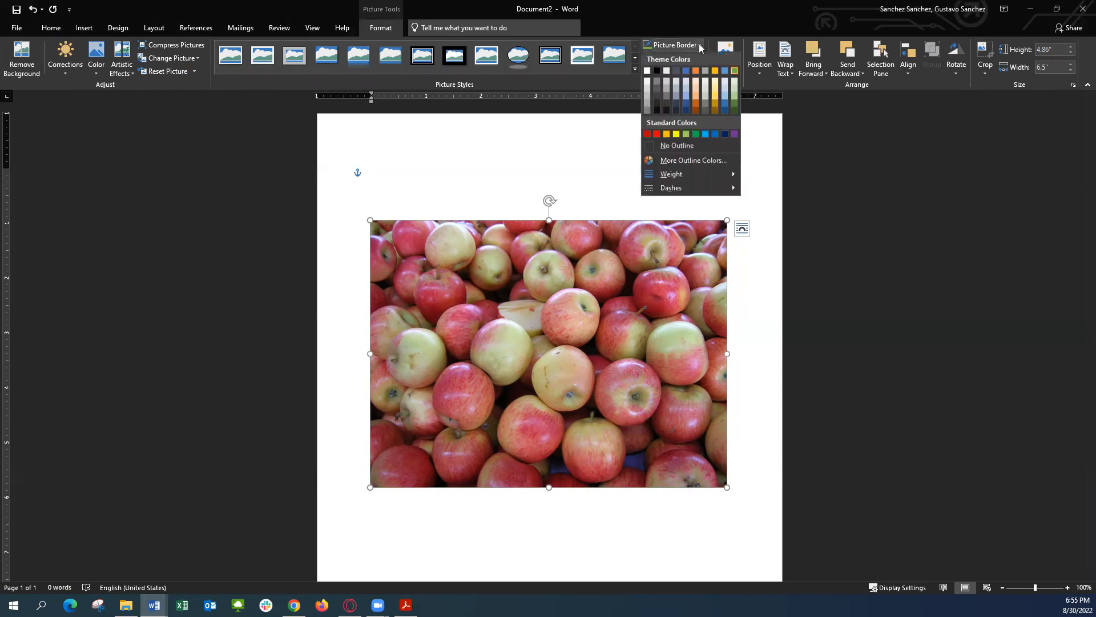
mouse_move(692, 178)
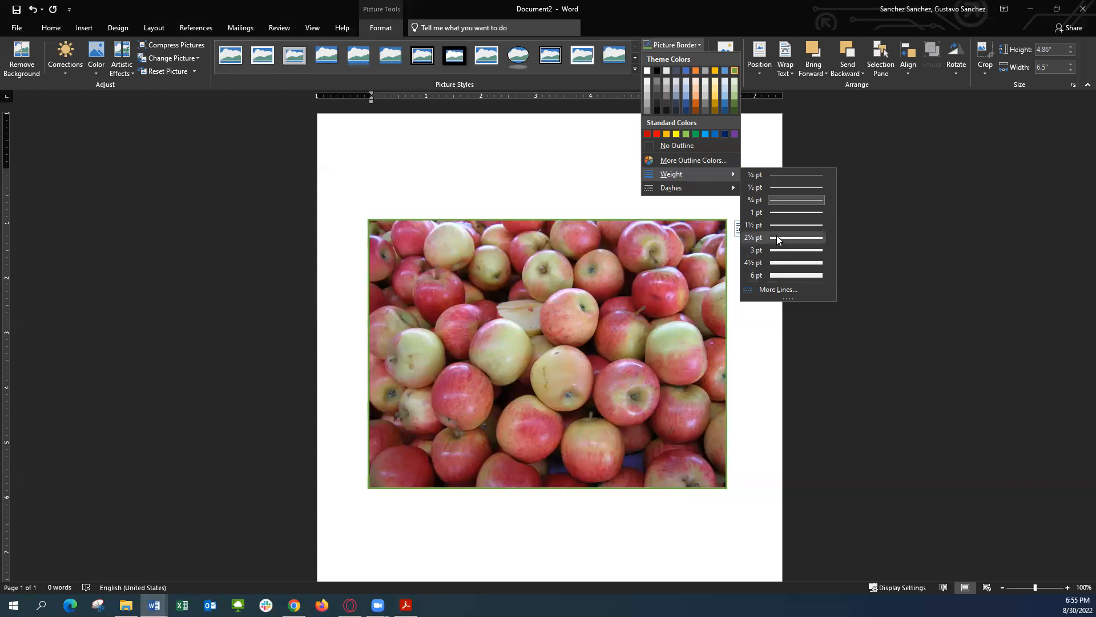
left_click(780, 275)
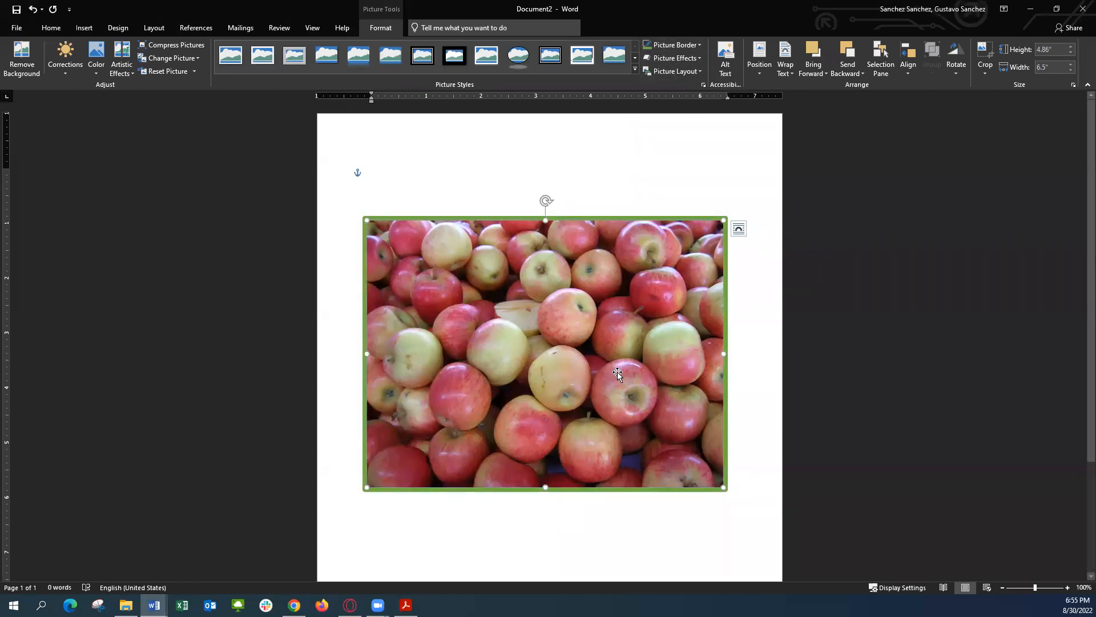
Try a gradient line on the picture's border and return it to a solid line.
left_click(699, 48)
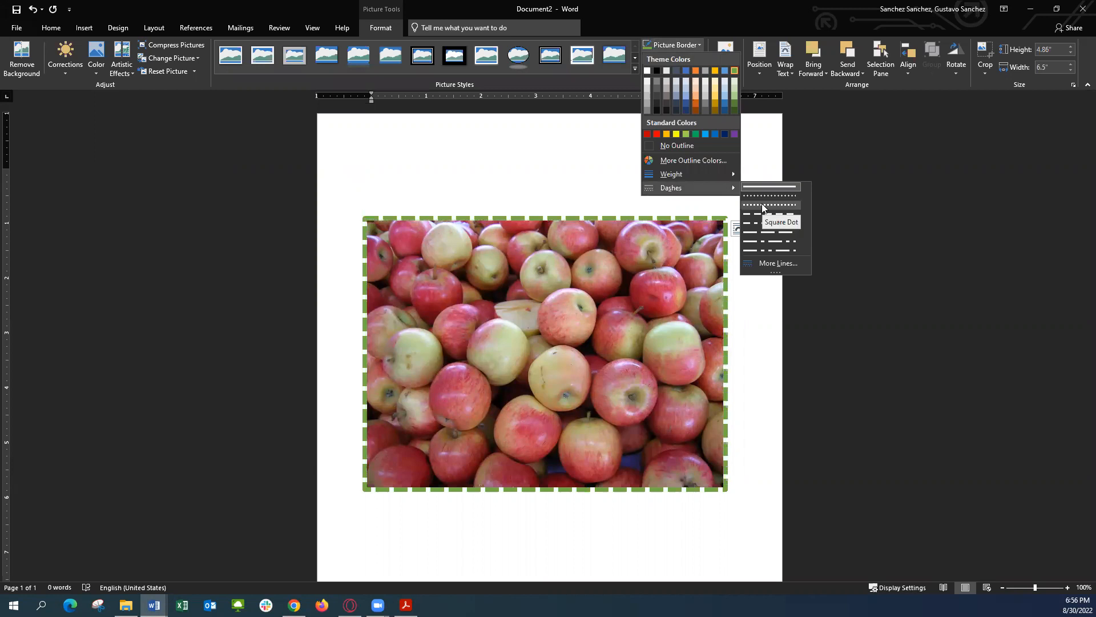
left_click(754, 263)
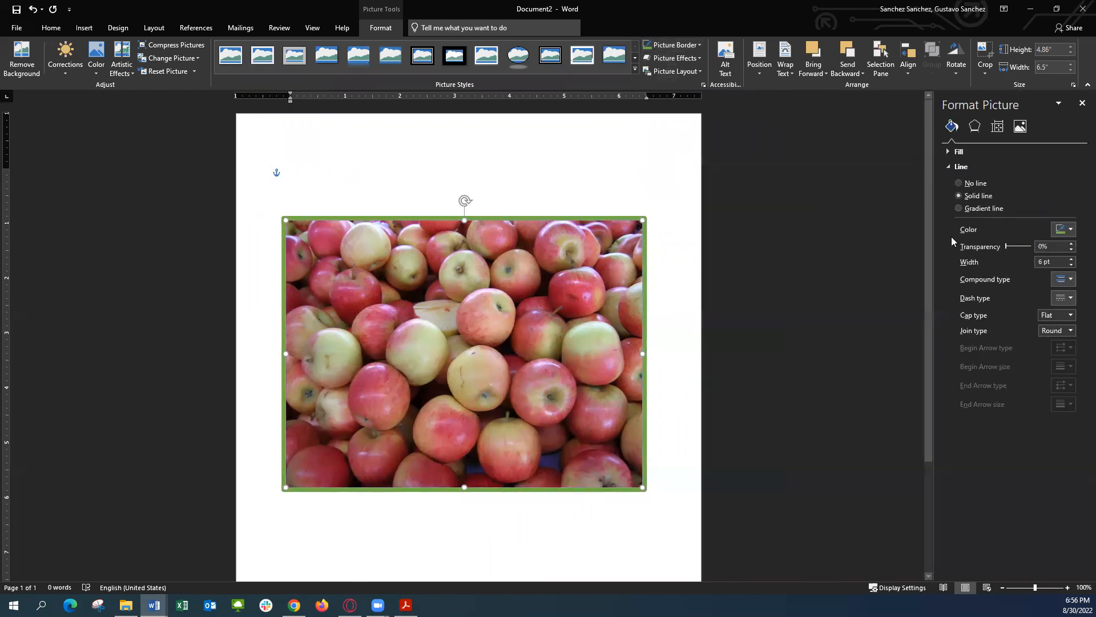
left_click(982, 209)
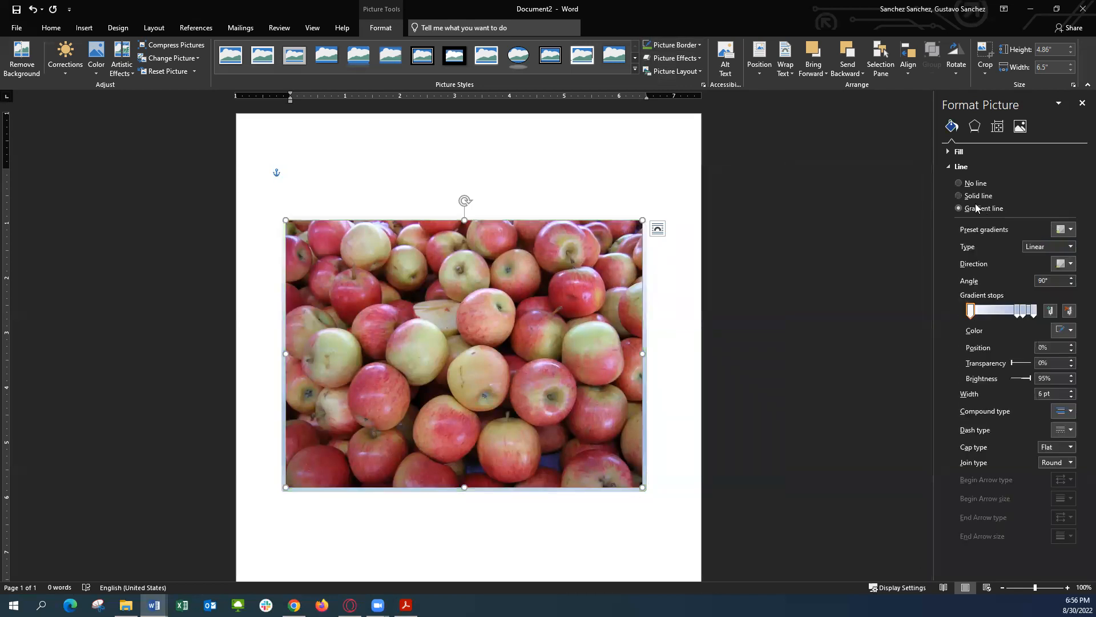
left_click(977, 197)
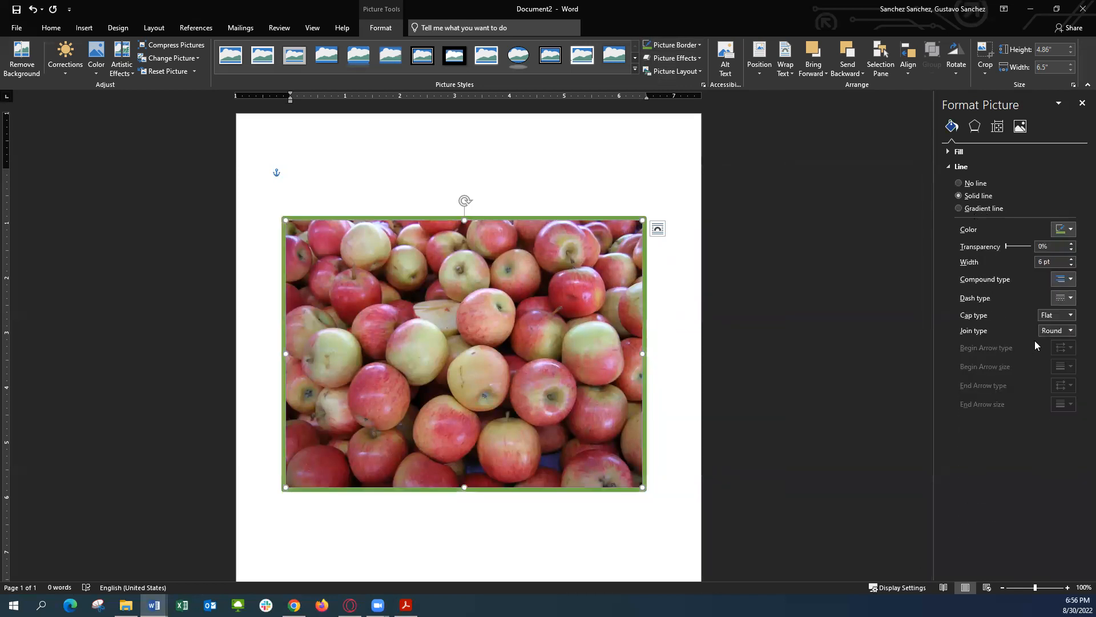
left_click(1081, 105)
left_click(696, 45)
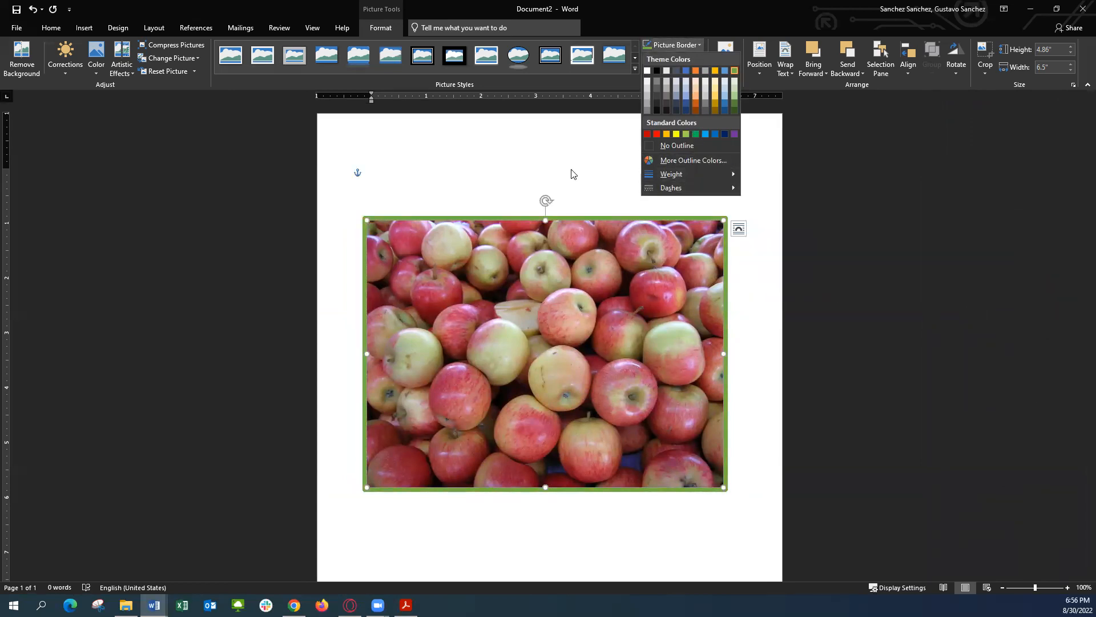
key("Escape")
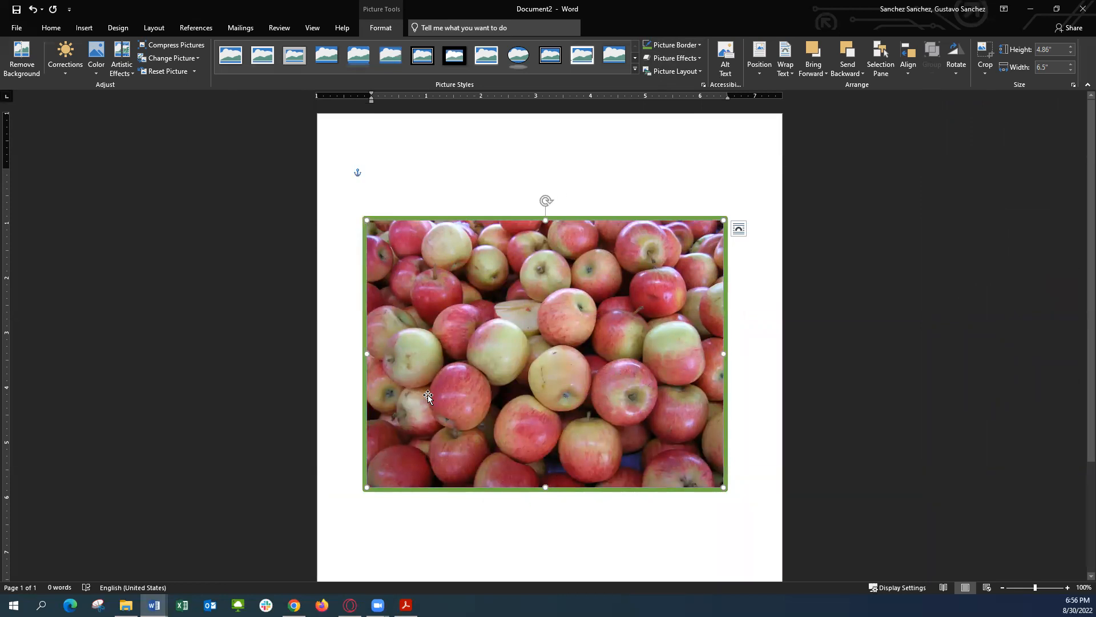
Preview the preset and shadow effects on the apple picture without applying any.
left_click(696, 62)
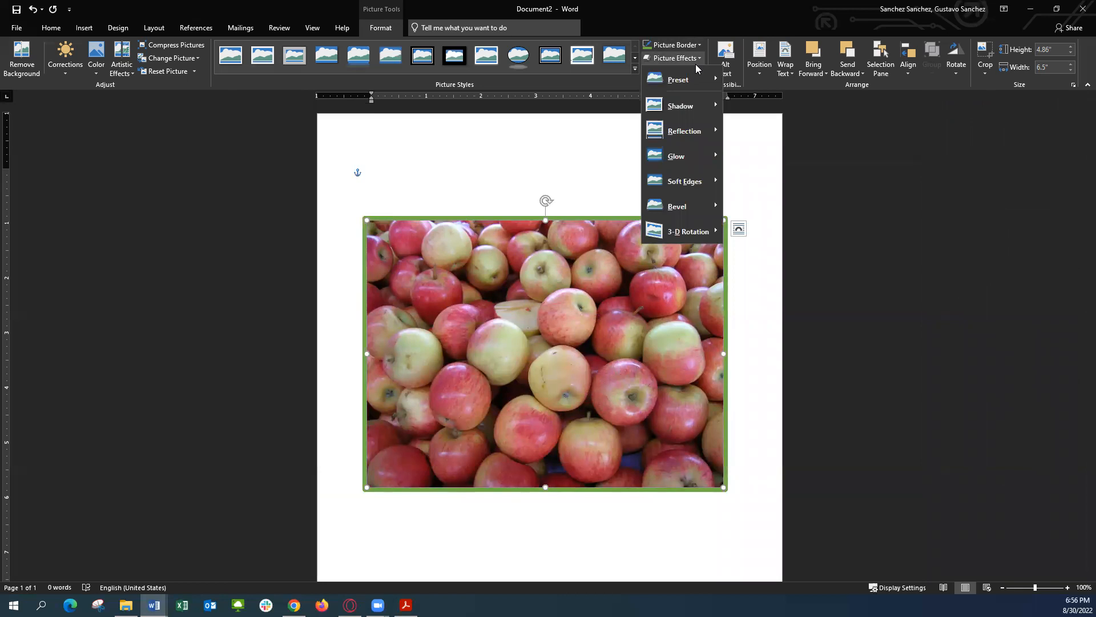
mouse_move(694, 75)
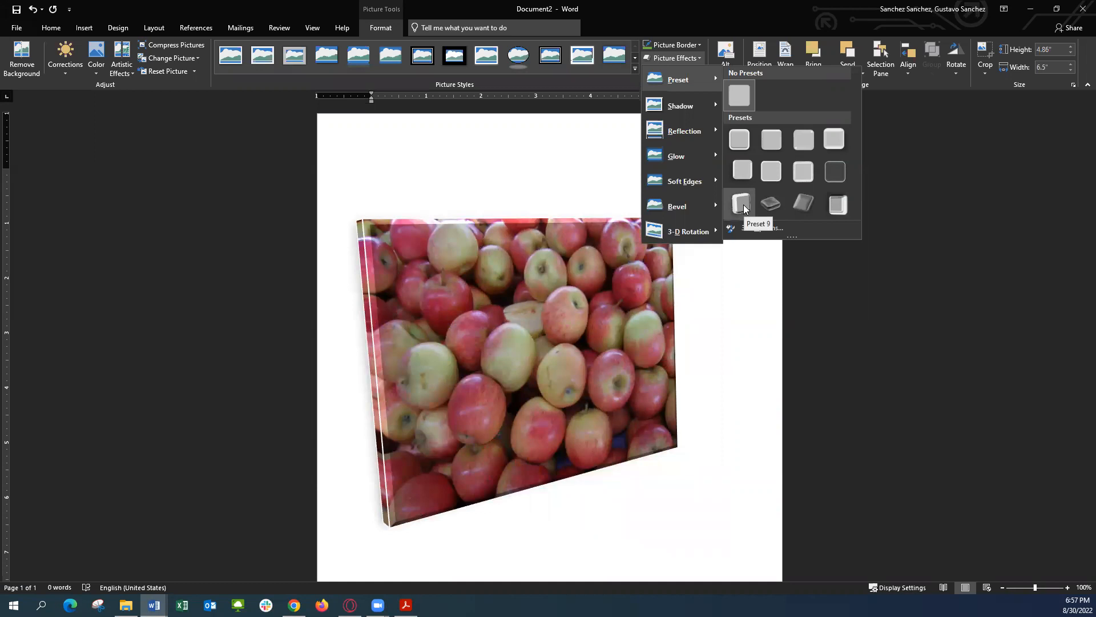
mouse_move(685, 108)
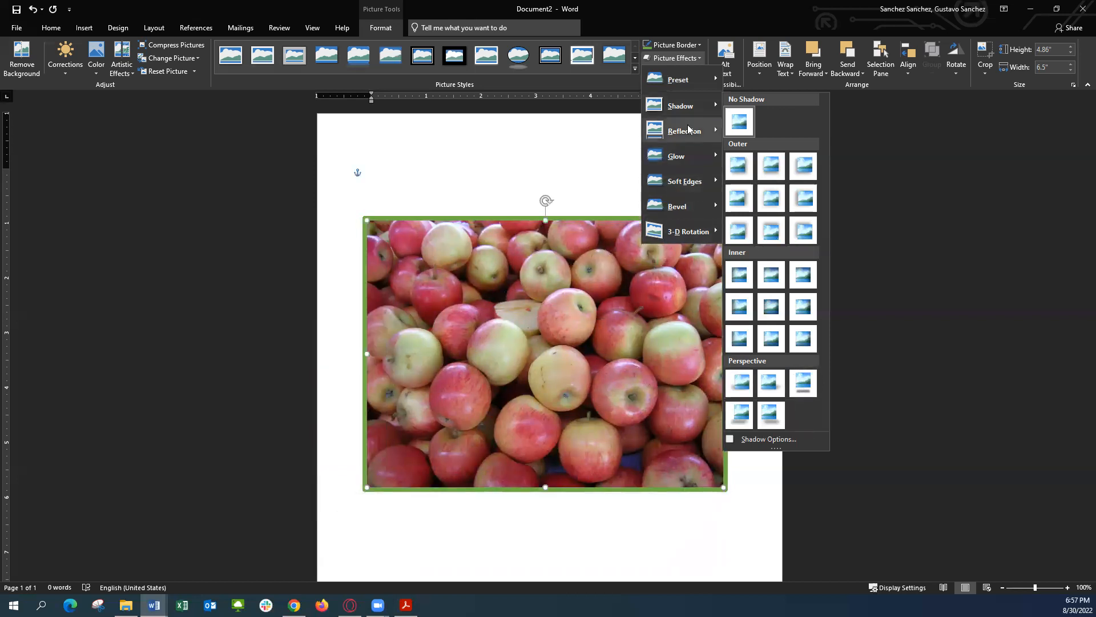
Preview the reflection, glow, soft edges and bevel effects on the whole-page view of the picture.
mouse_move(684, 131)
left_click(1002, 587)
left_click(1002, 588)
left_click(1002, 588)
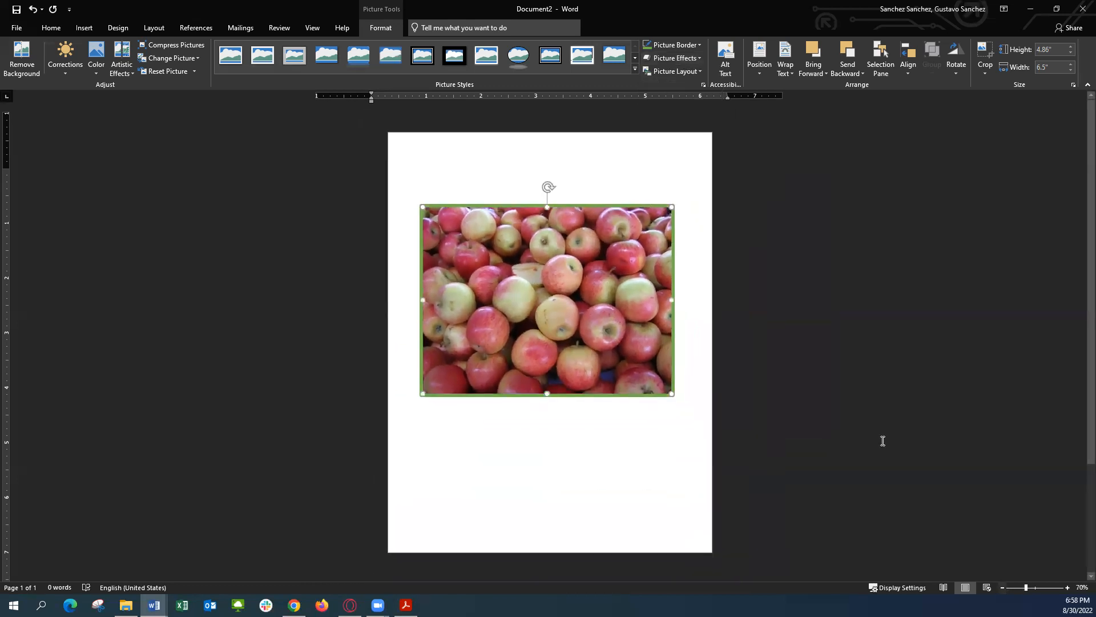
left_click(676, 60)
mouse_move(697, 131)
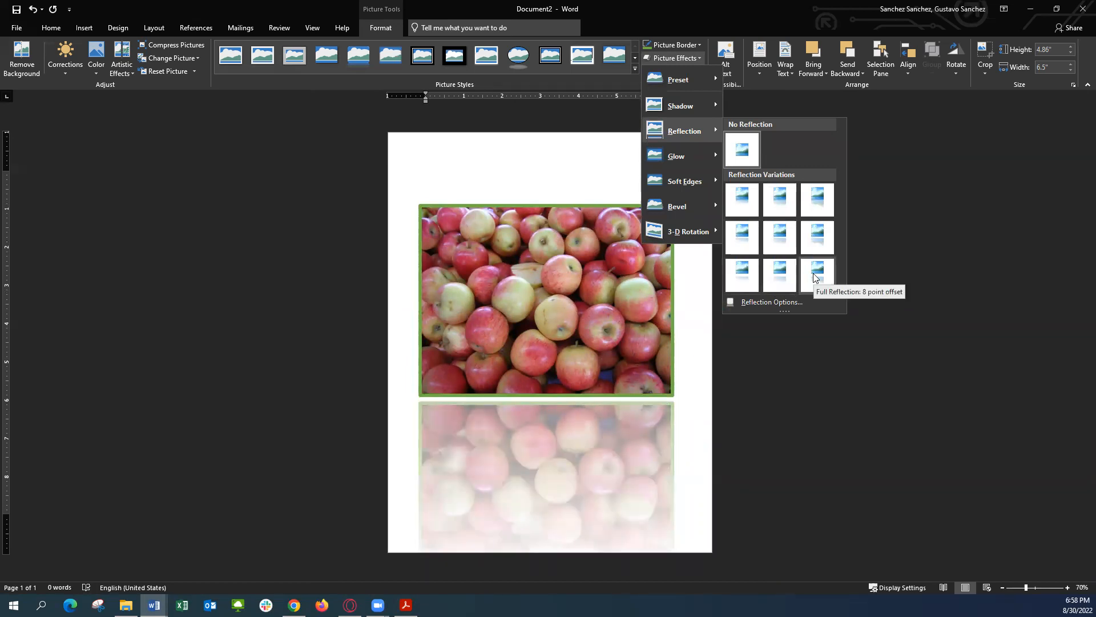
mouse_move(698, 155)
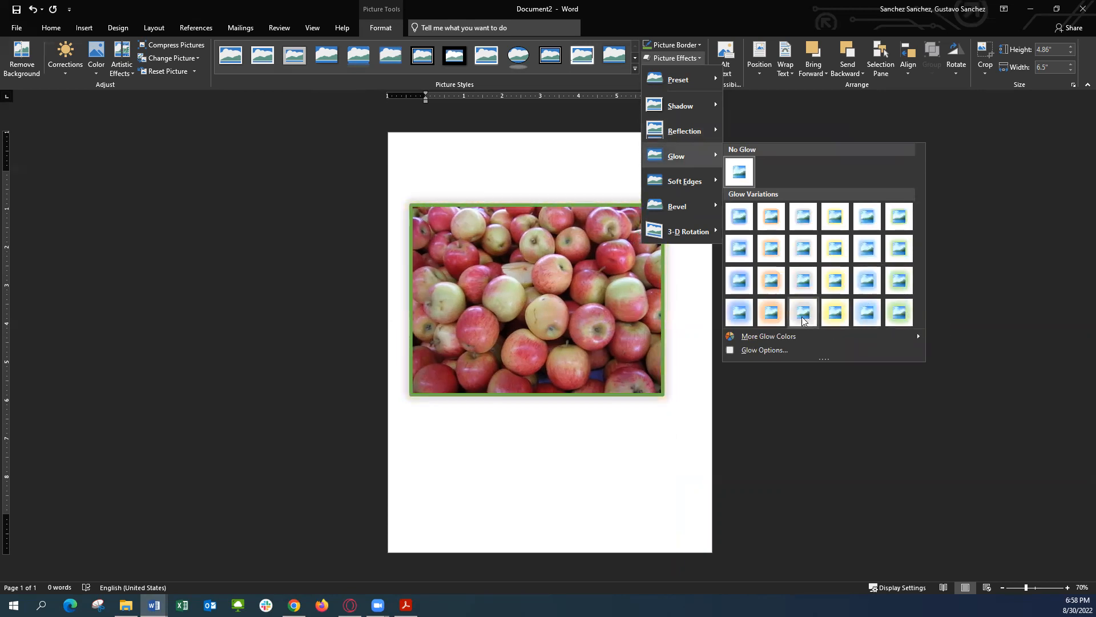
mouse_move(697, 181)
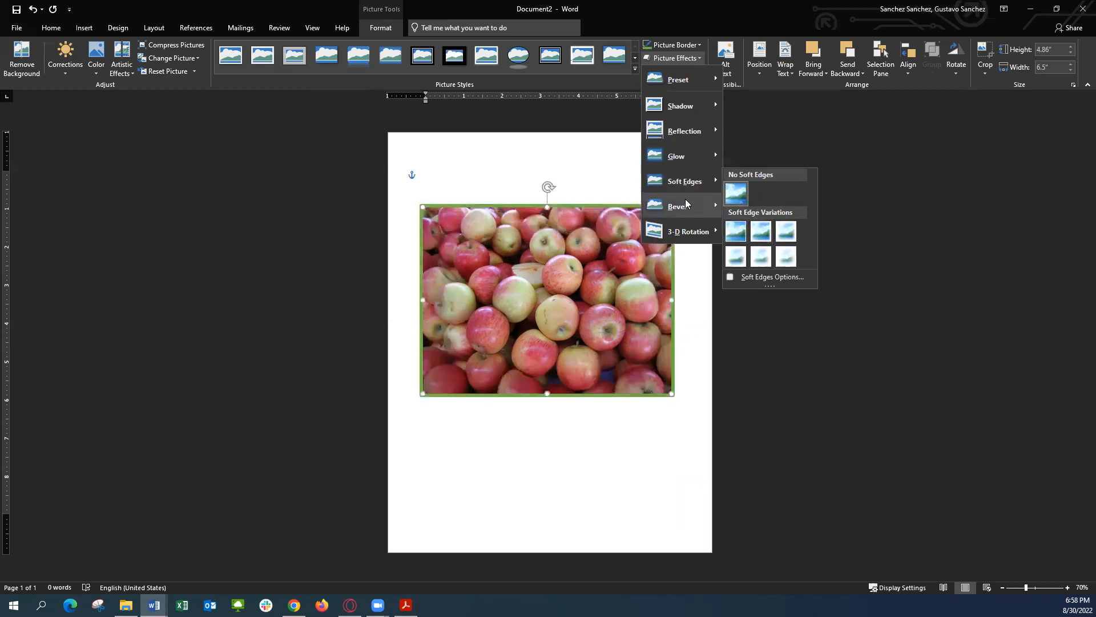
mouse_move(690, 208)
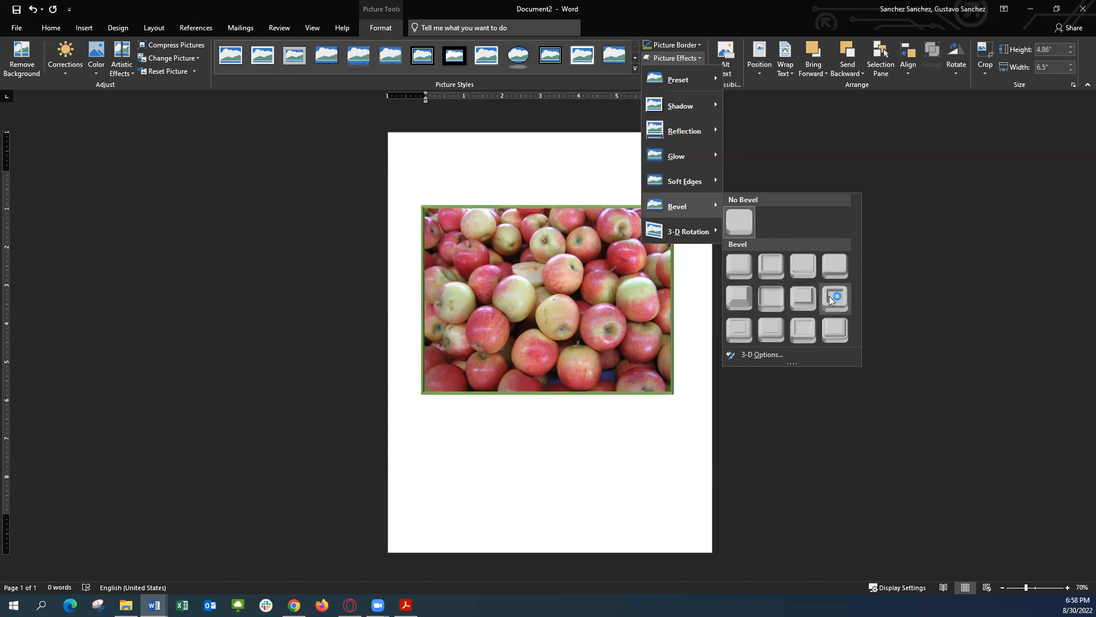
Preview the parallel and perspective 3-D rotation effects on the enlarged apple picture without applying any.
left_click(1067, 588)
left_click(1067, 587)
left_click(1067, 587)
left_click(1067, 587)
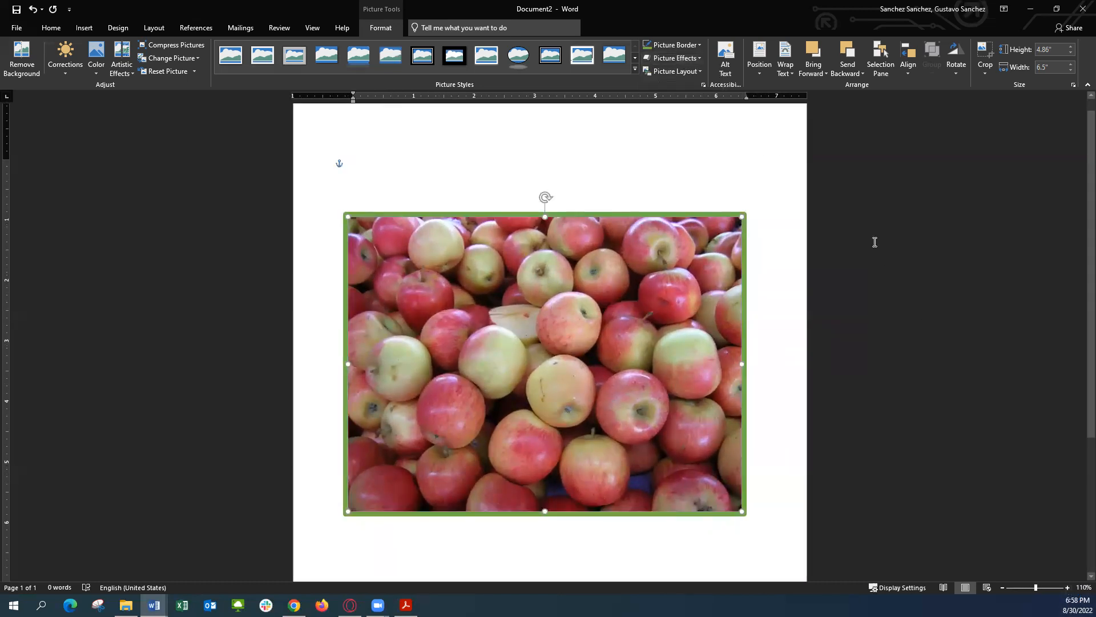
left_click(690, 59)
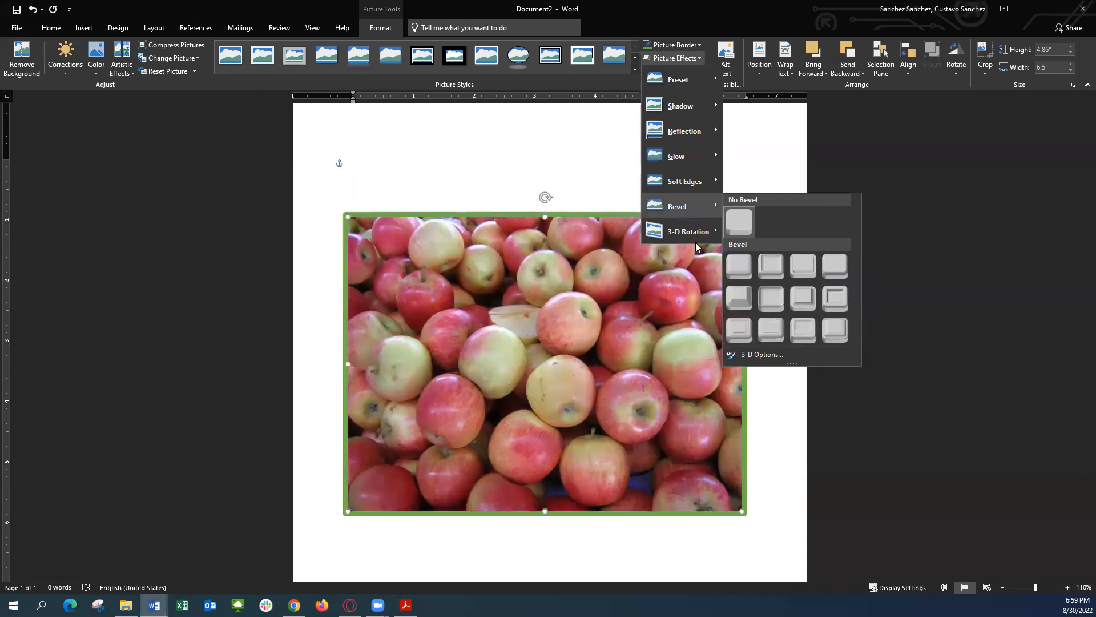
mouse_move(695, 233)
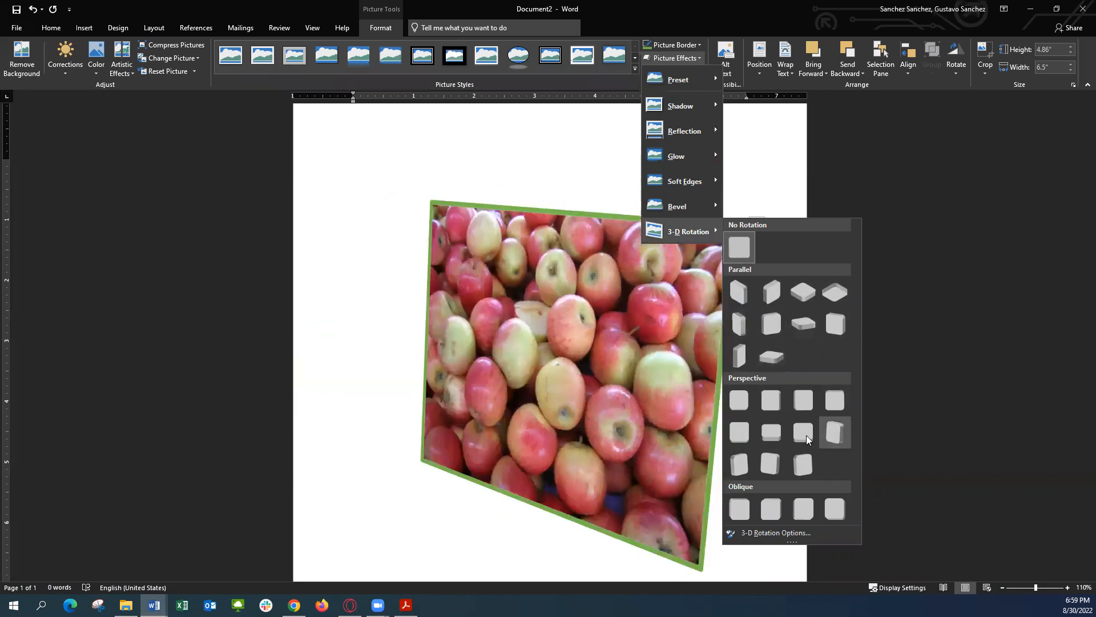
left_click(871, 170)
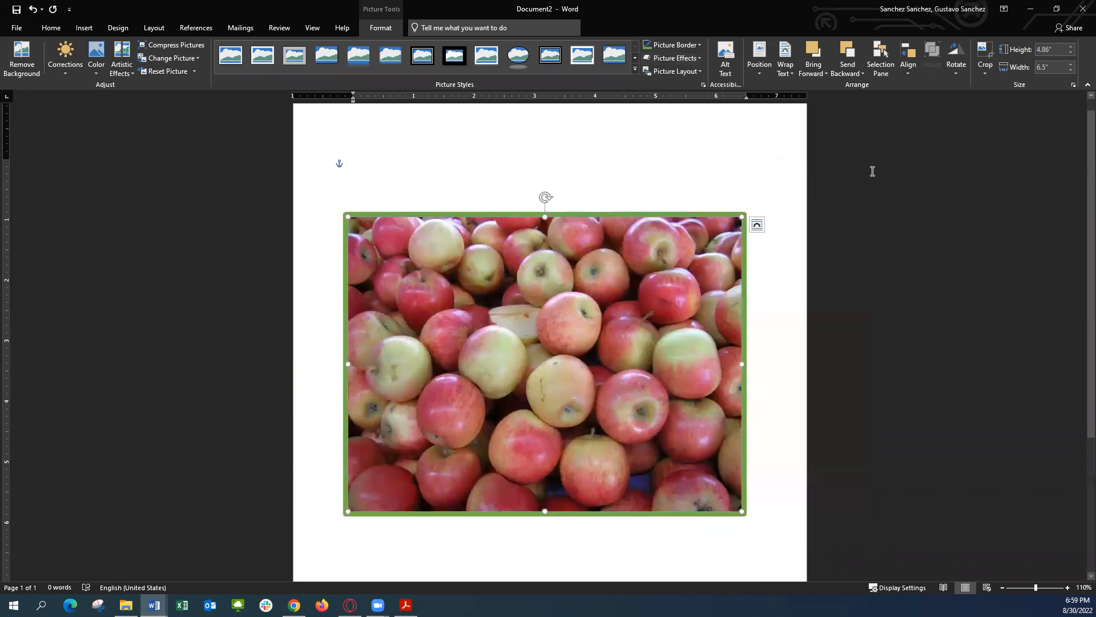
Examine the available picture layouts and review the picture border and effects options.
left_click(688, 69)
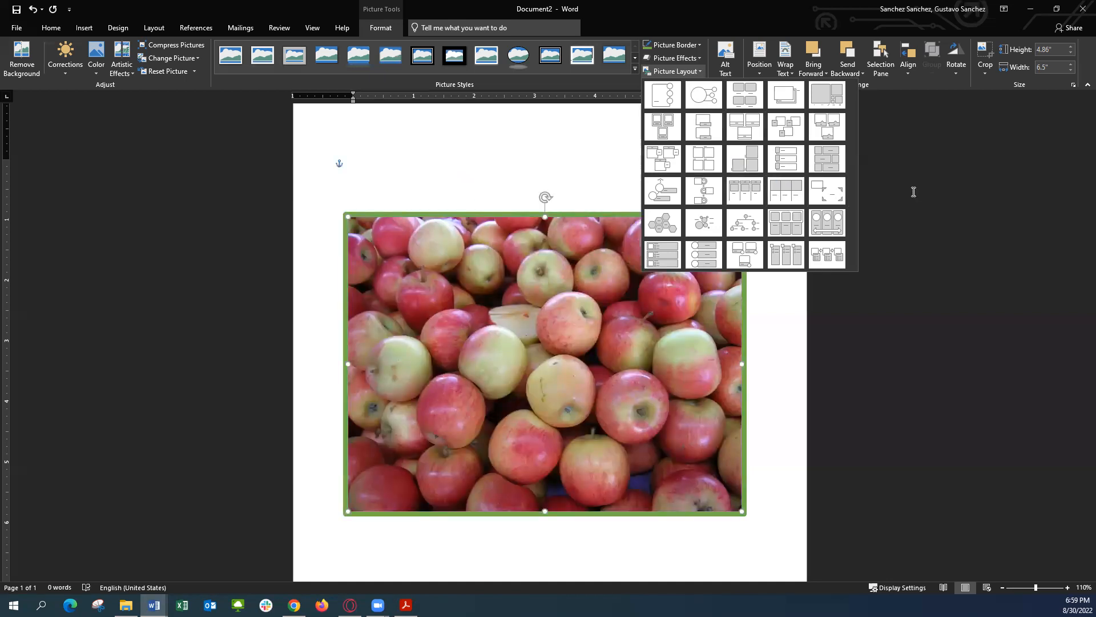
left_click(667, 47)
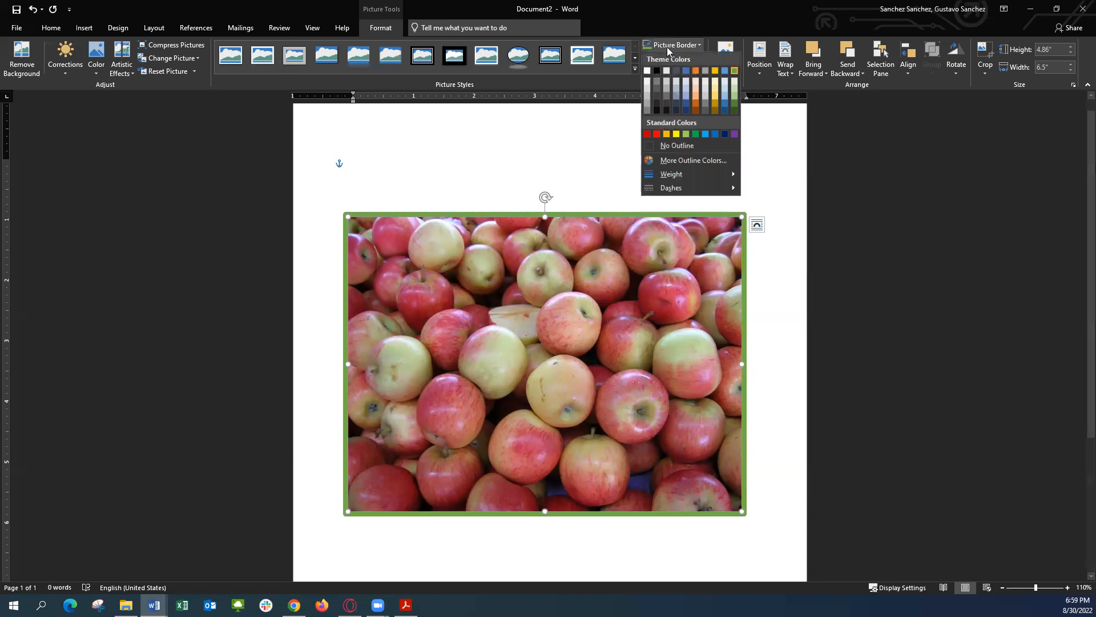
left_click(669, 47)
left_click(669, 55)
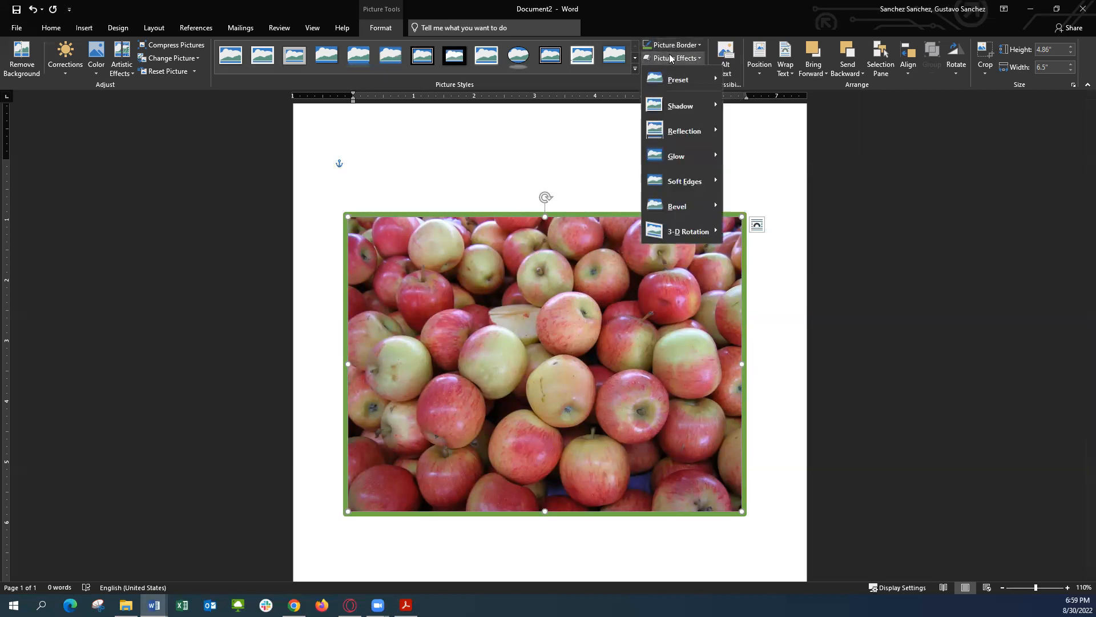
left_click(673, 46)
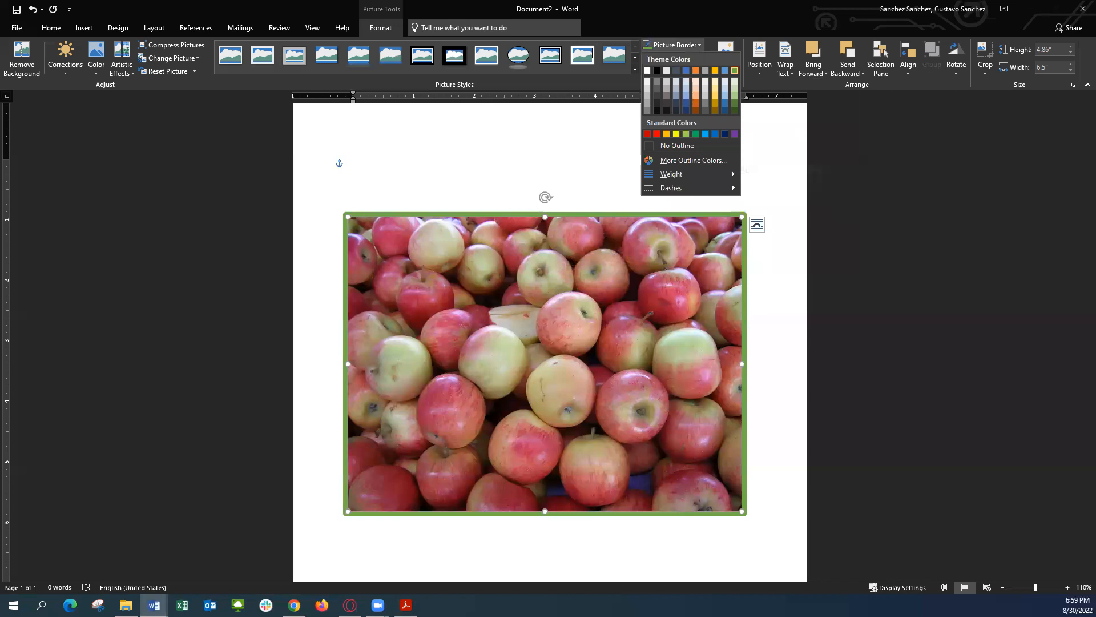
Move the borderless apple picture slightly right and down on the page, and leave it selected.
key("alt+Tab")
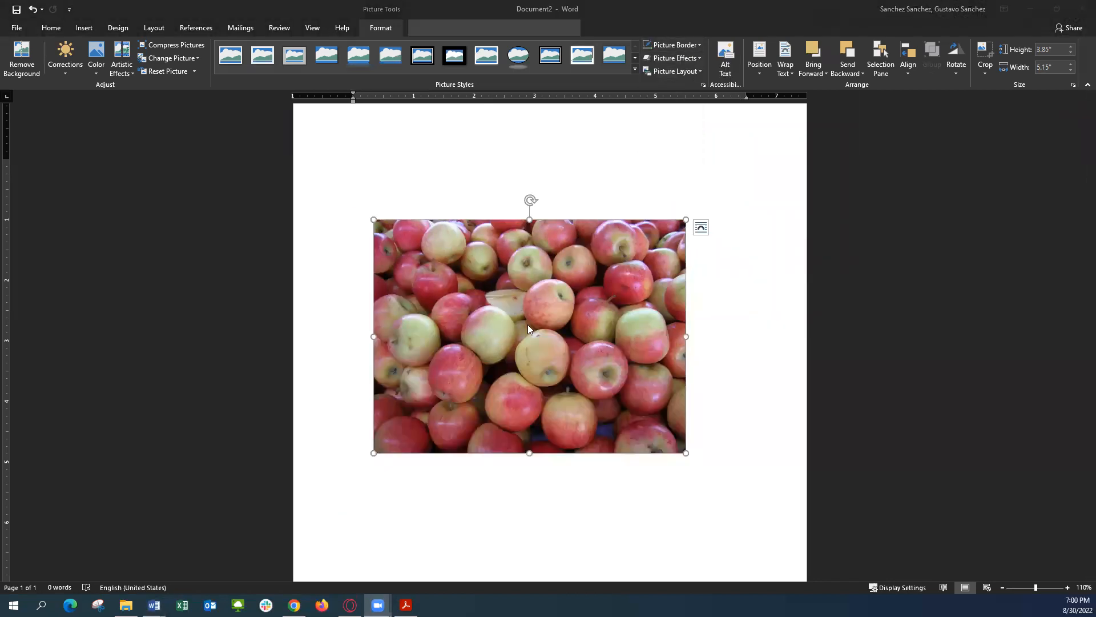
left_click(554, 306)
left_click_drag(525, 312, 540, 332)
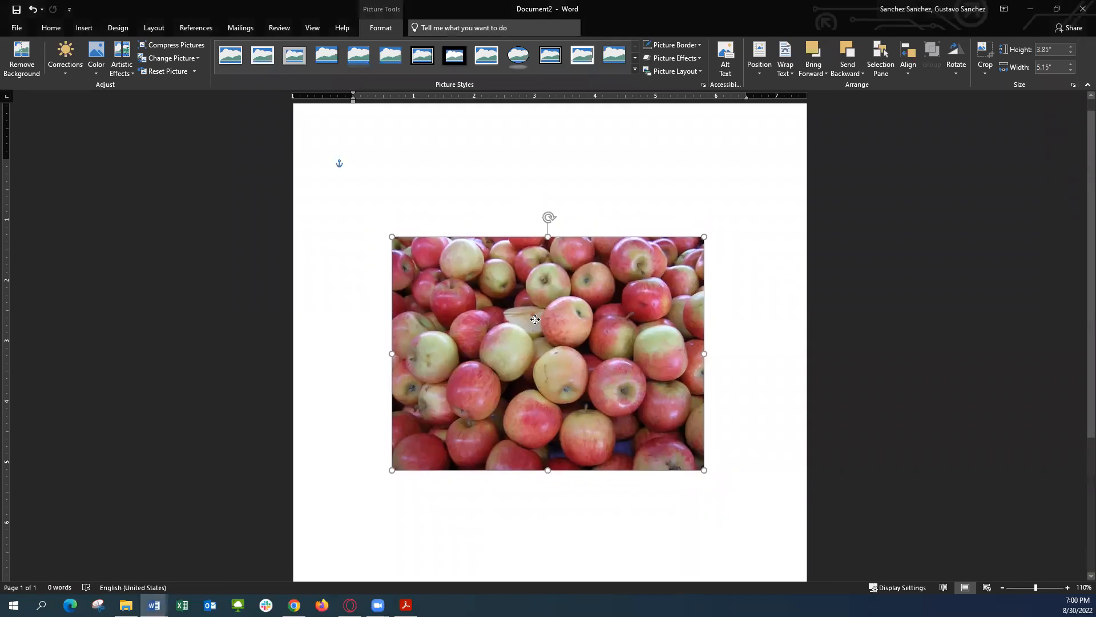
left_click(439, 201)
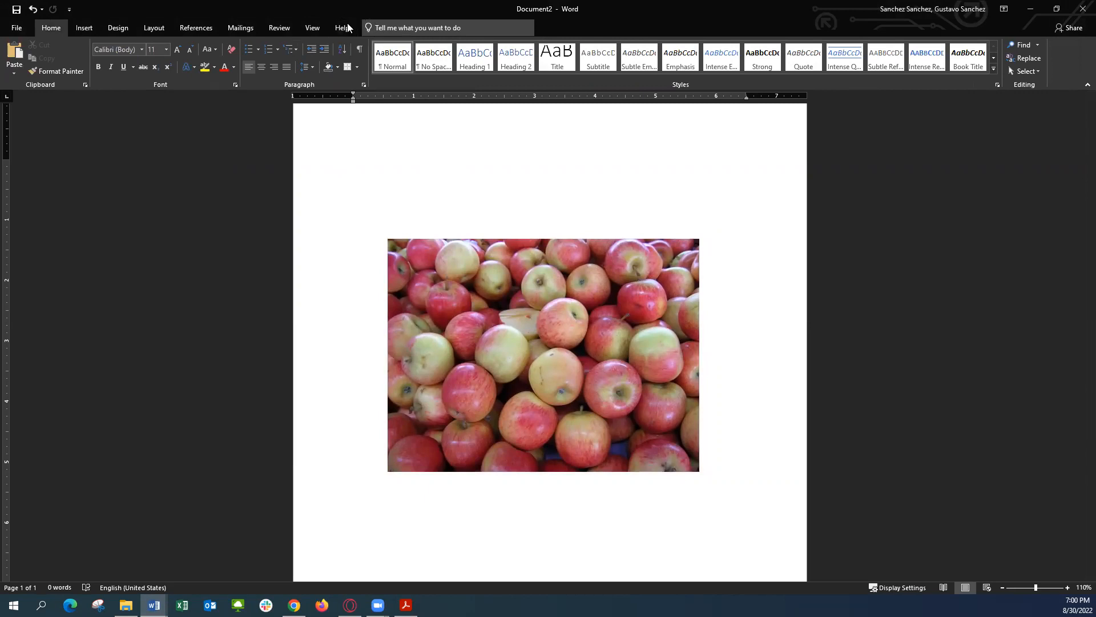
left_click(407, 246)
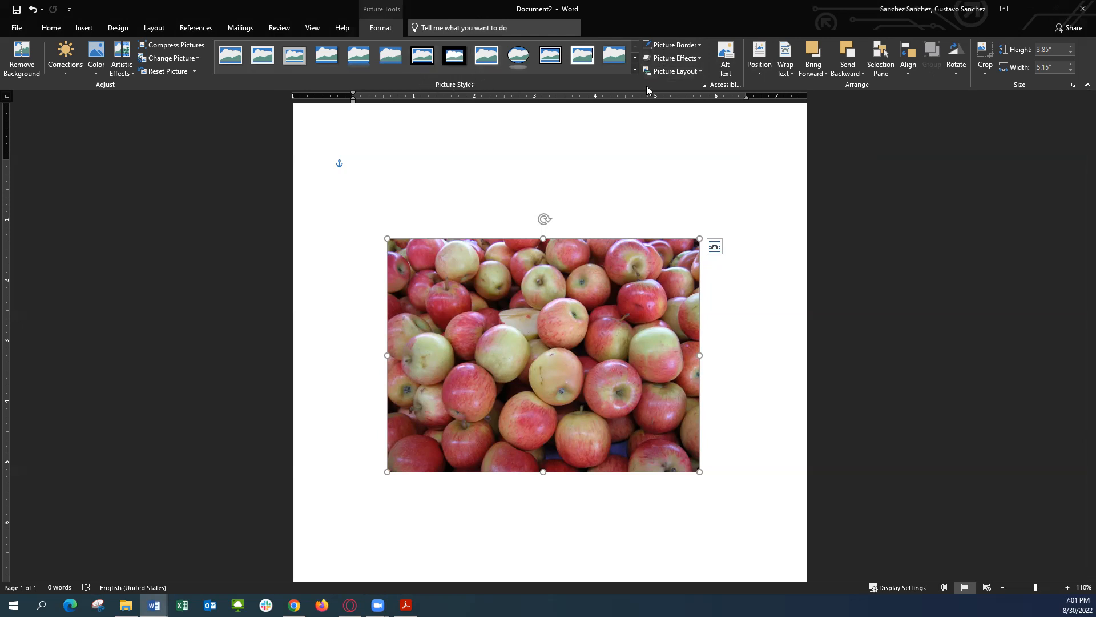
Apply a light gold border to the apple picture and set its weight to ½ pt.
left_click(674, 44)
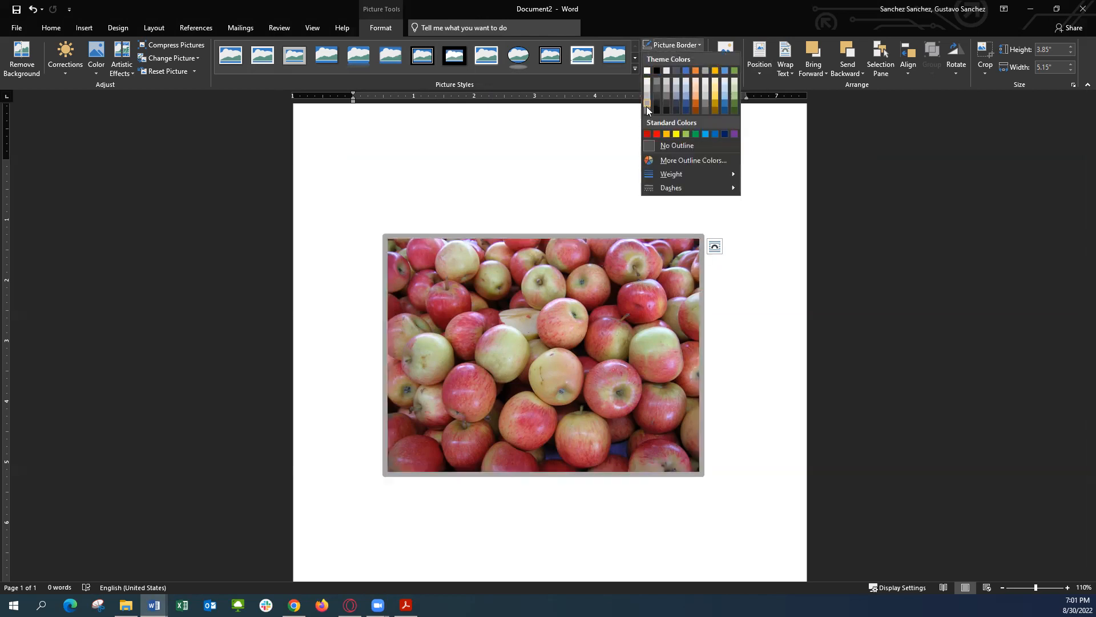
left_click(714, 96)
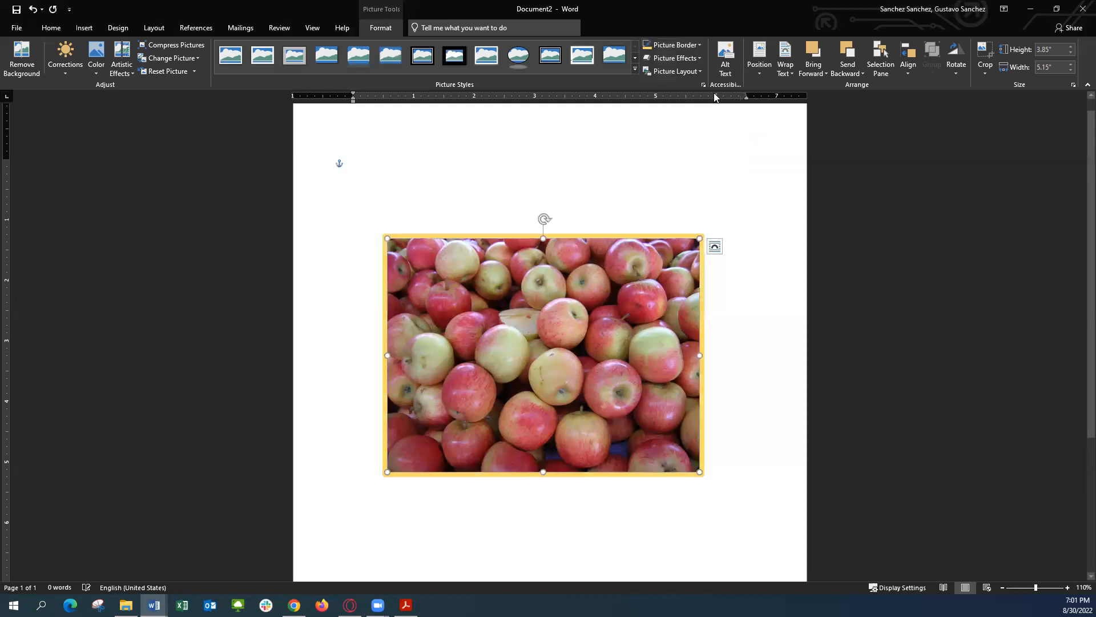
left_click(681, 47)
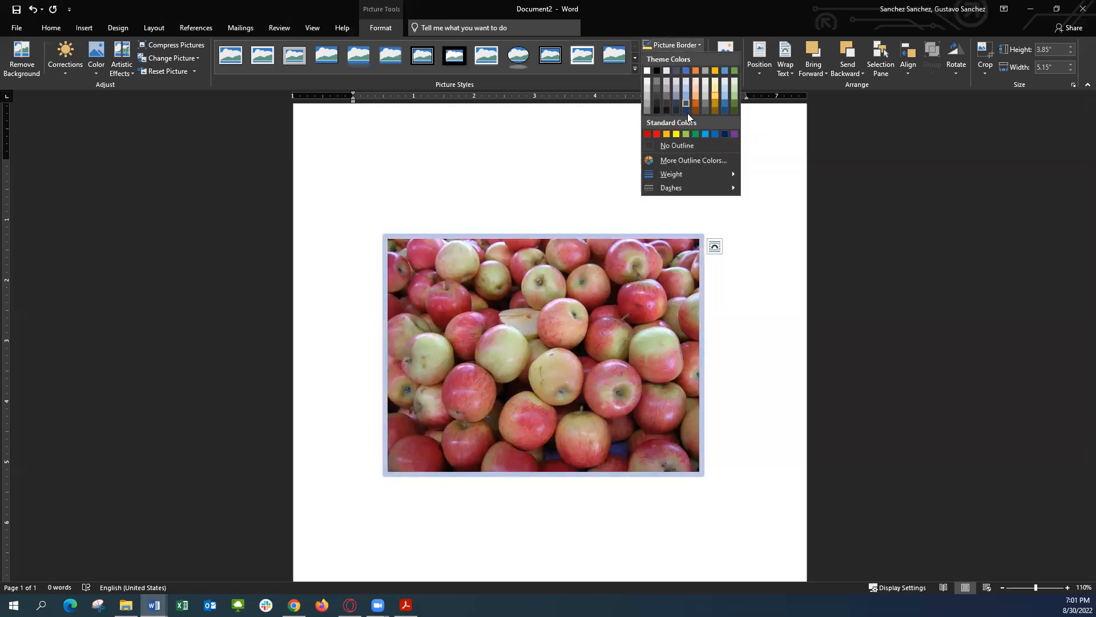
mouse_move(690, 175)
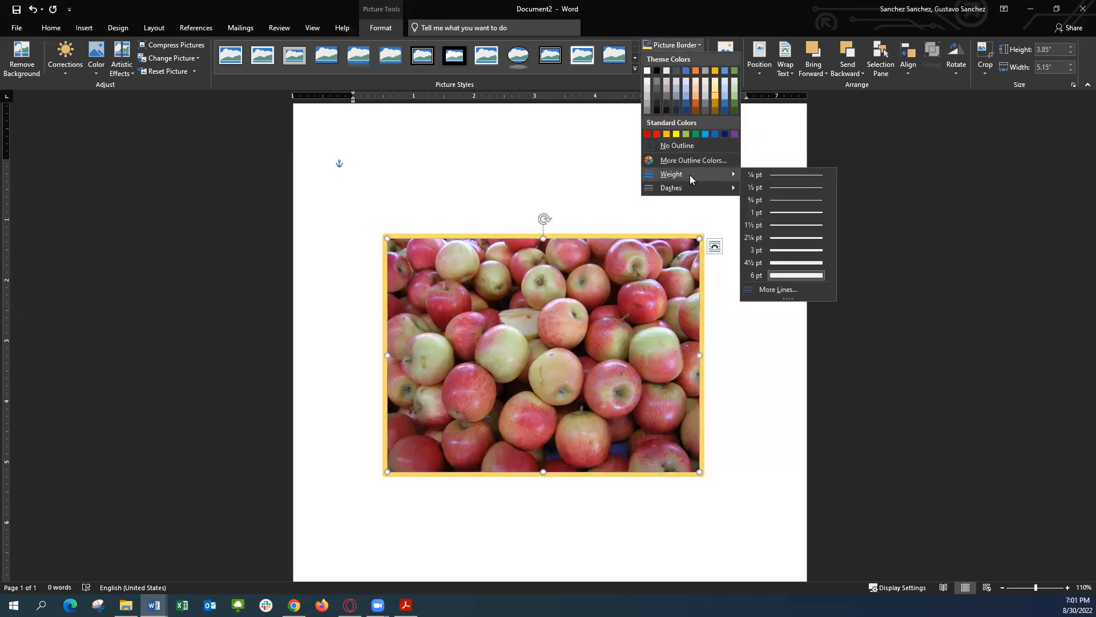
left_click(788, 189)
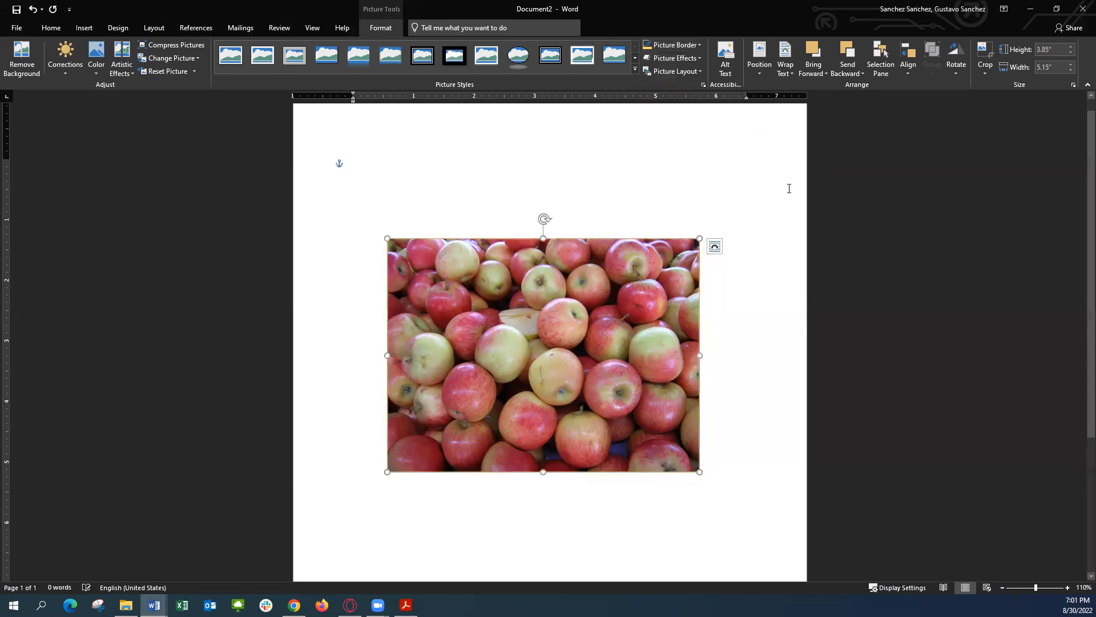
left_click(523, 207)
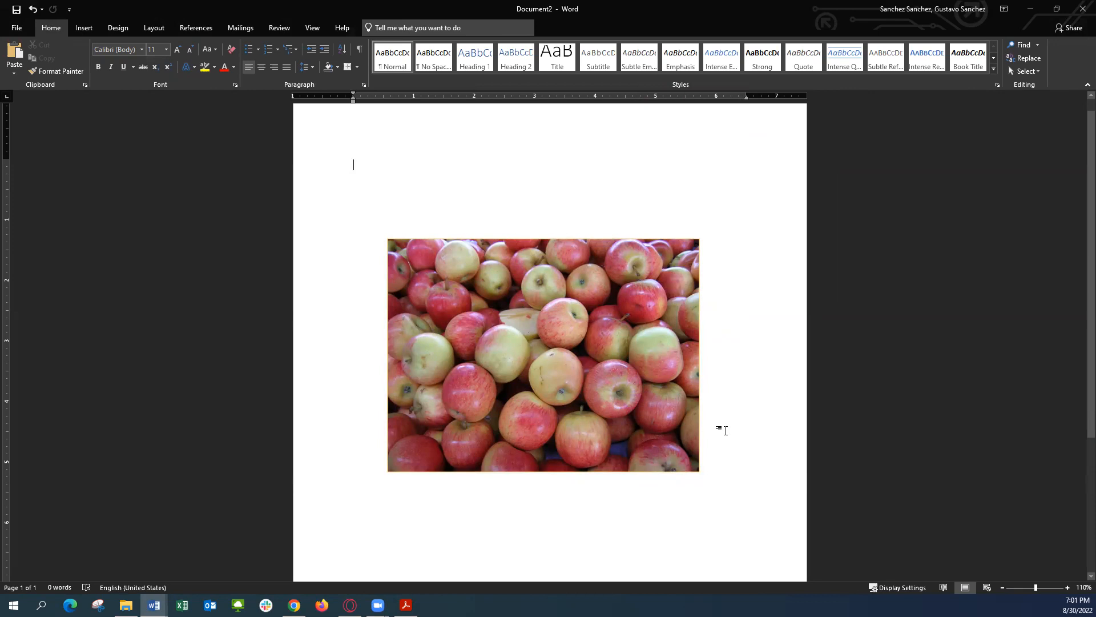
Set the weight of the apple picture's gold border to 6 pt.
left_click(581, 369)
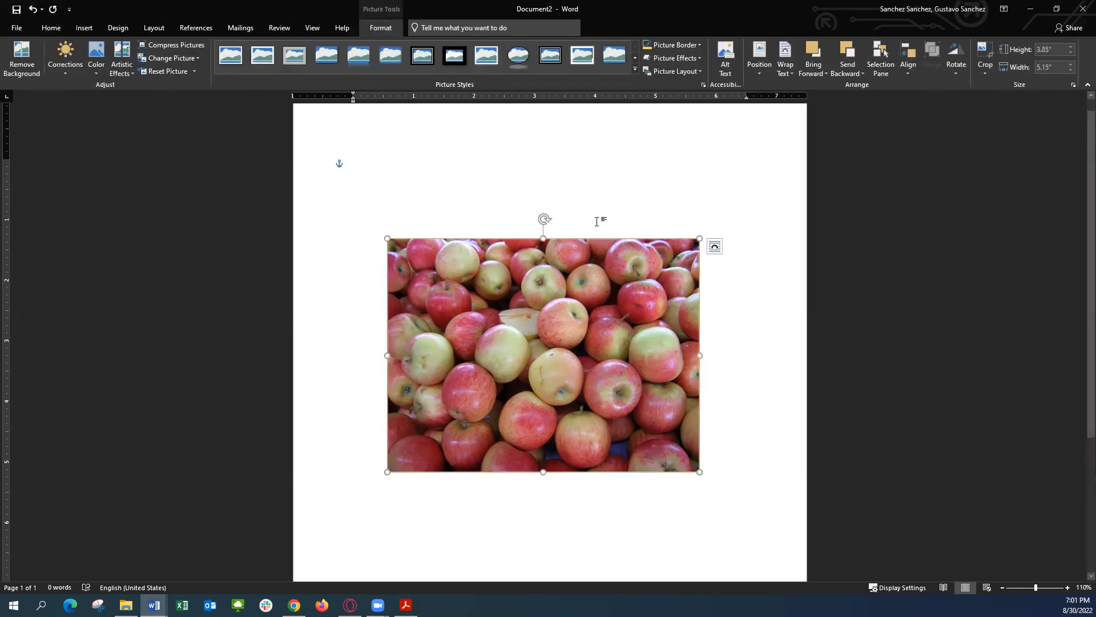
left_click(683, 47)
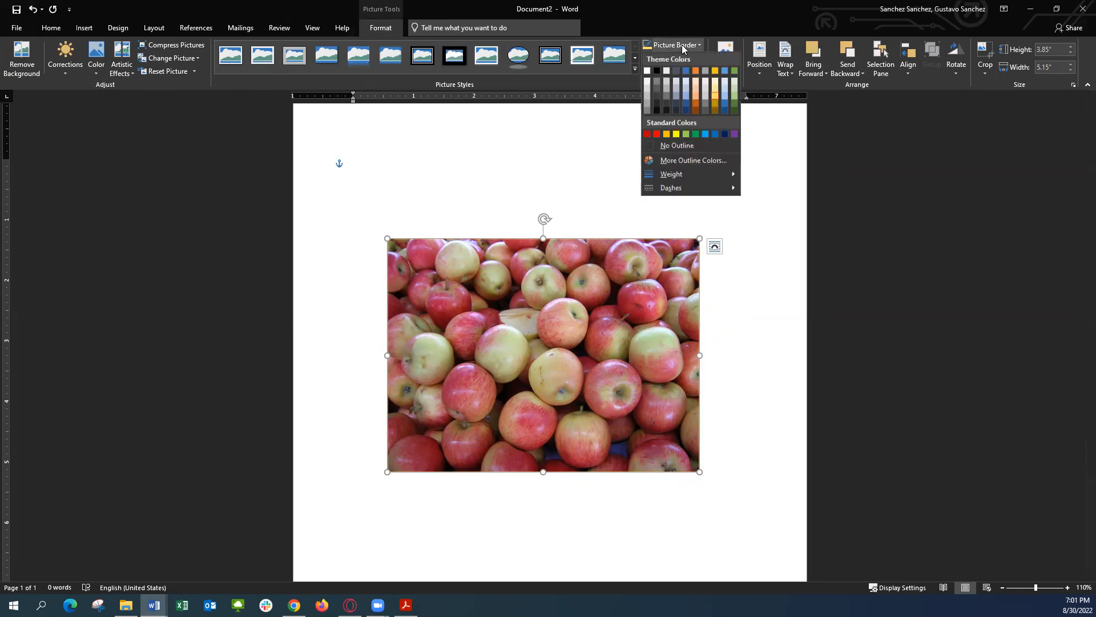
mouse_move(679, 175)
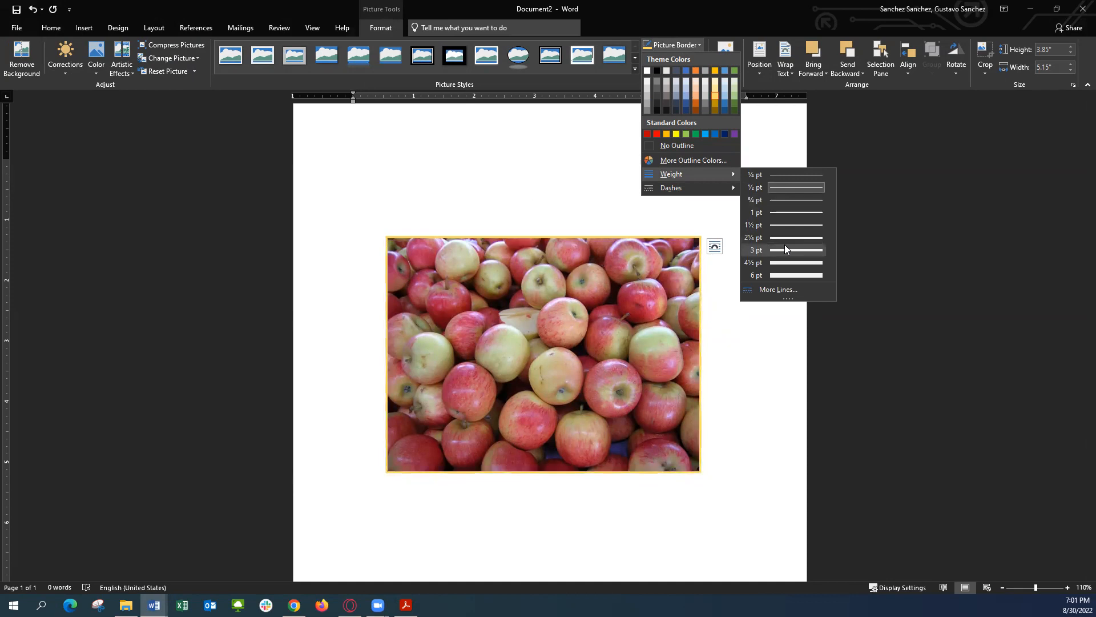
left_click(781, 275)
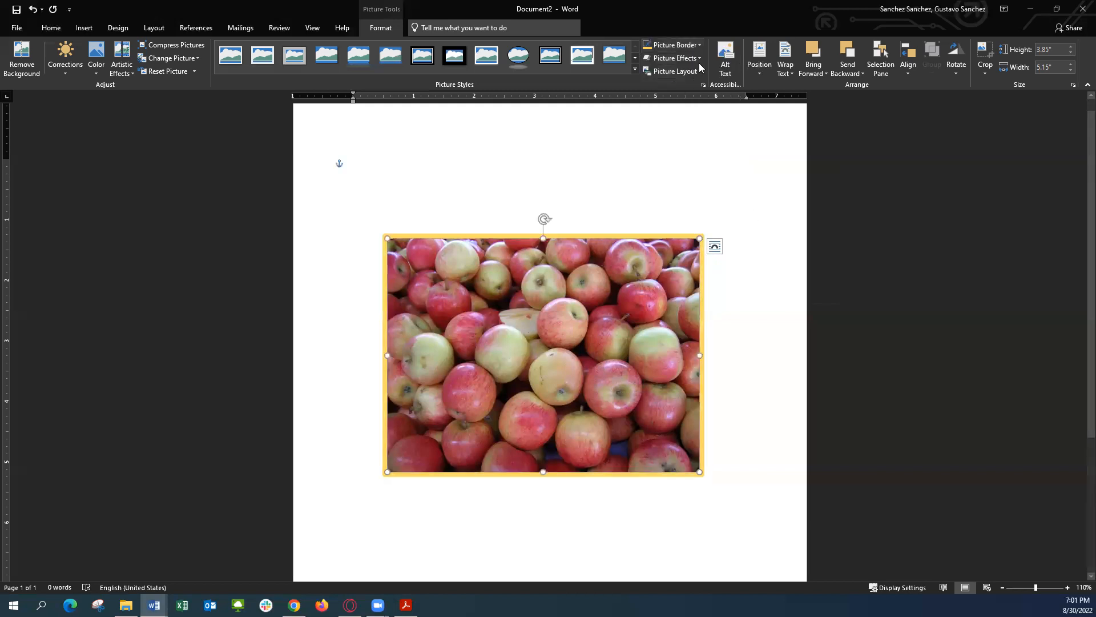
Try a gradient line for the picture border in the detailed line options, and switch back to a solid line.
left_click(699, 45)
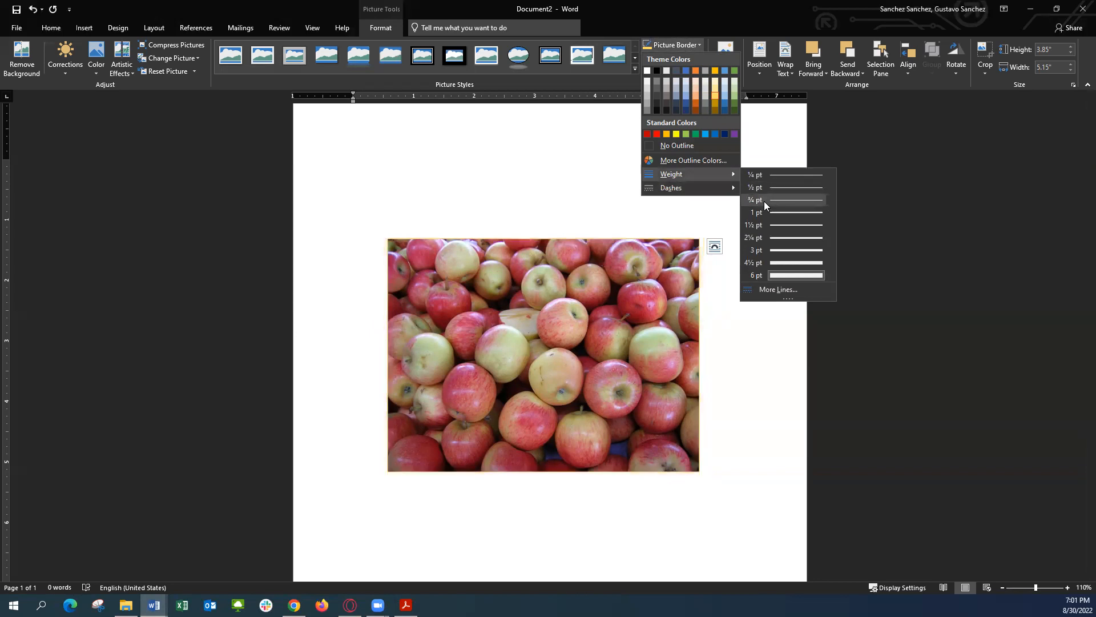
left_click(778, 289)
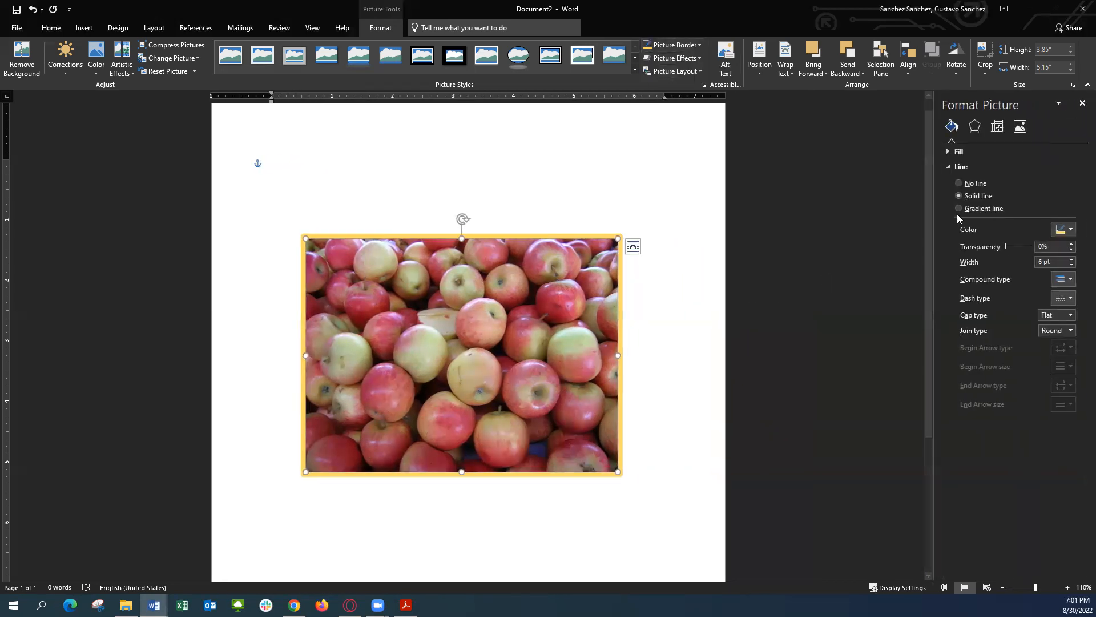
left_click(958, 209)
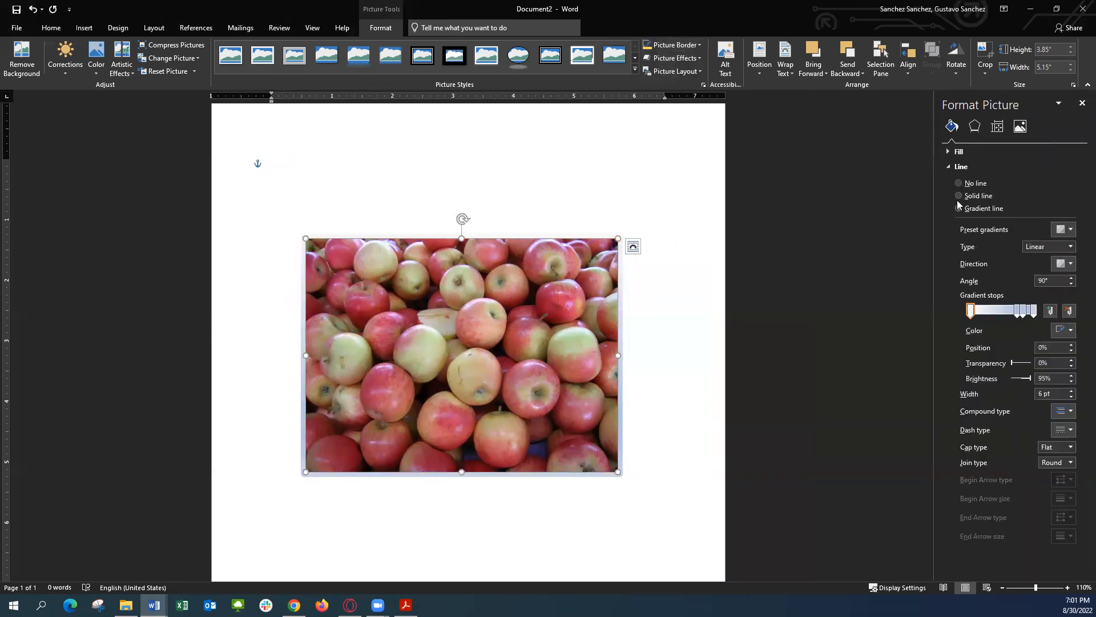
left_click(958, 196)
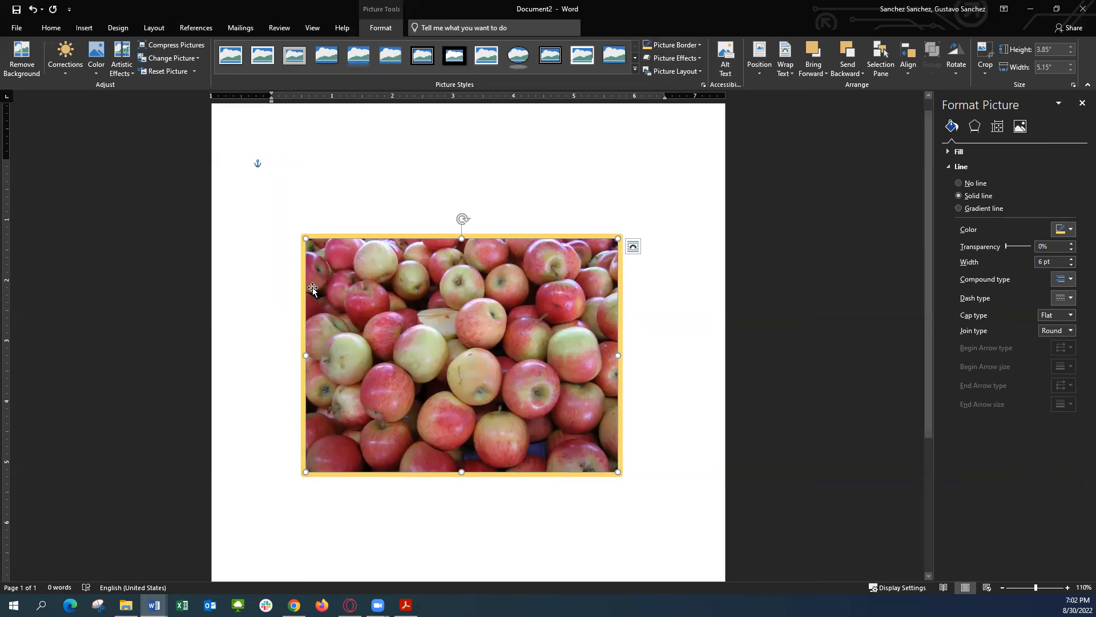
Preview the dash styles, including Long Dash Dot Dot, on the picture border and choose the solid style.
left_click(688, 59)
left_click(672, 44)
left_click(672, 44)
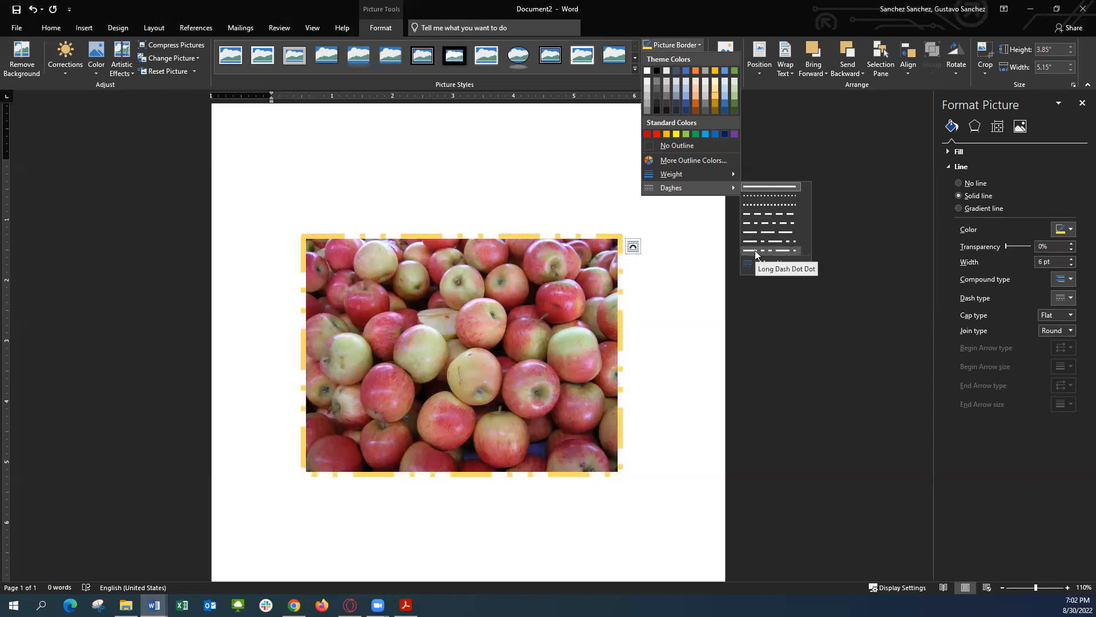
left_click(762, 188)
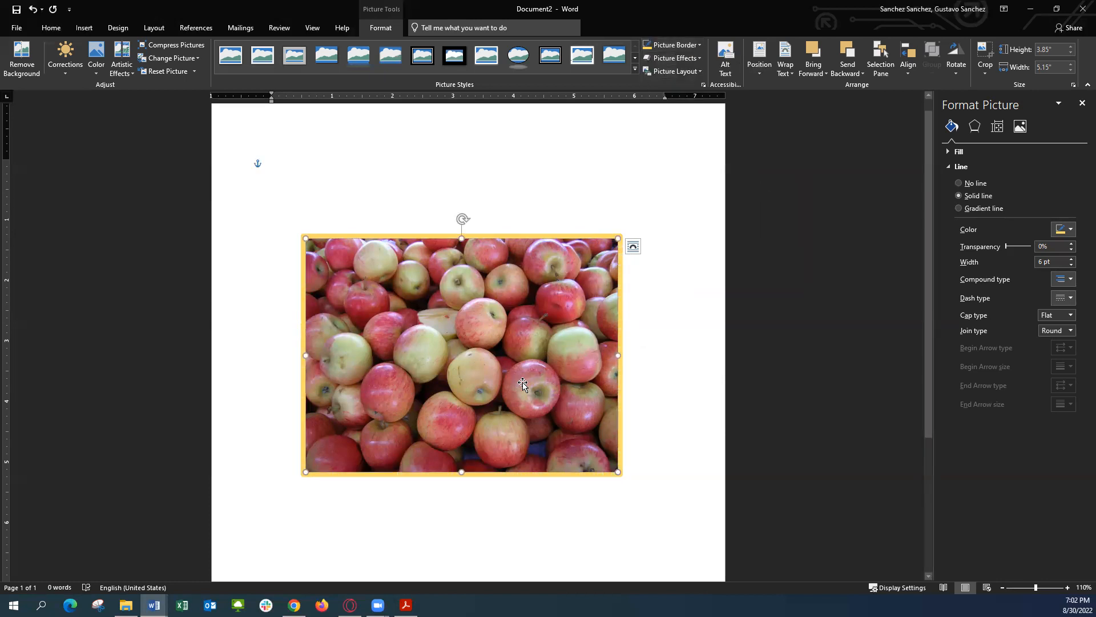
Examine the preset, shadow and reflection effects available for the gold-bordered picture without applying any.
left_click(671, 58)
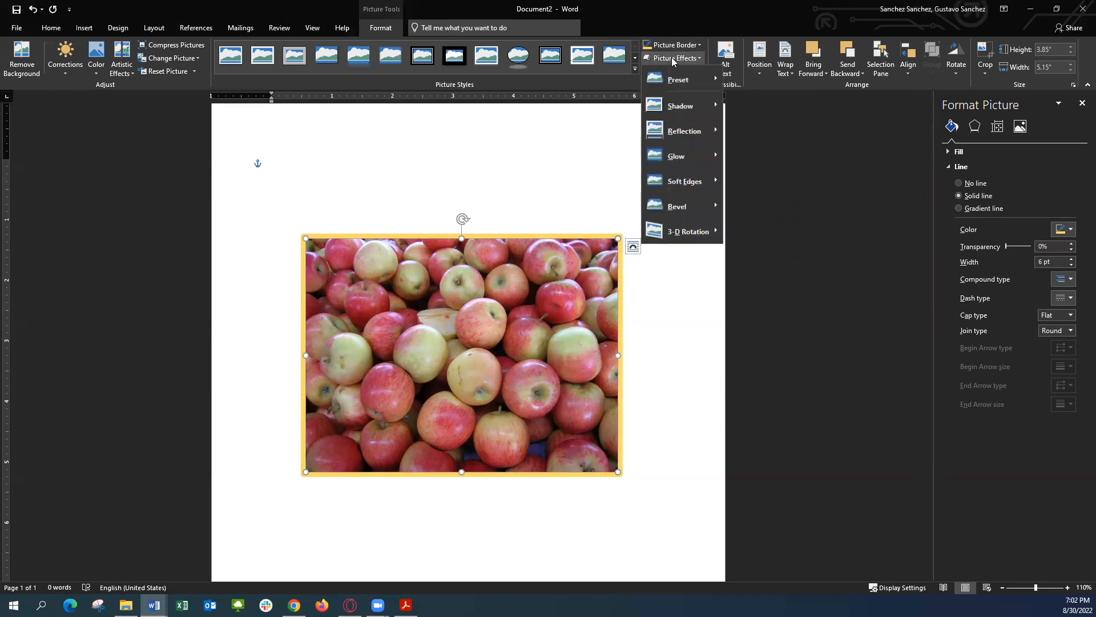
mouse_move(680, 79)
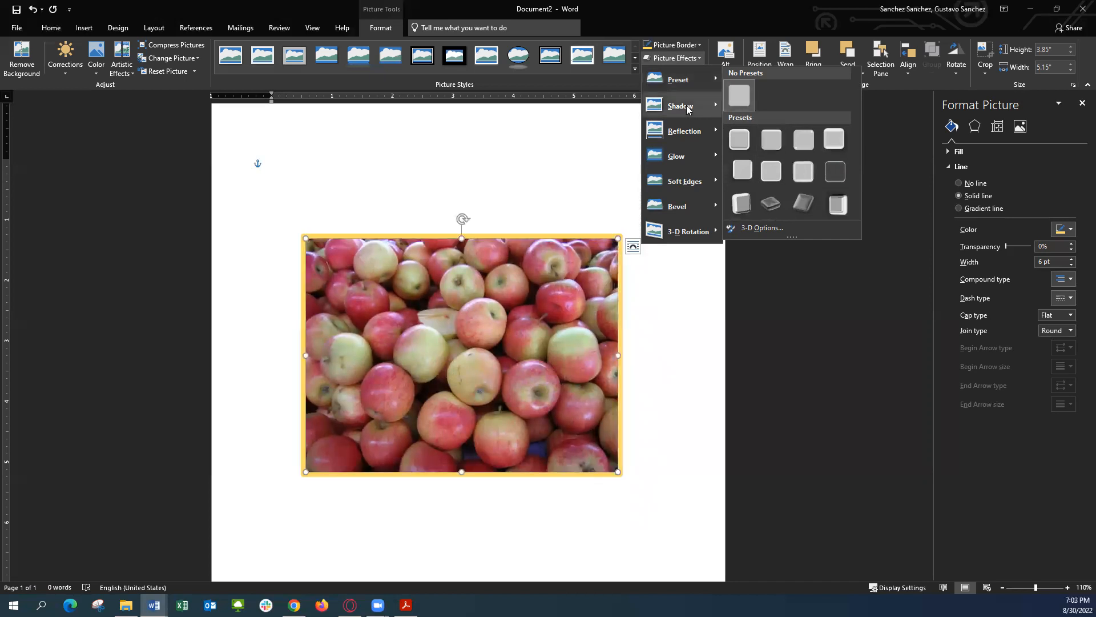
mouse_move(688, 110)
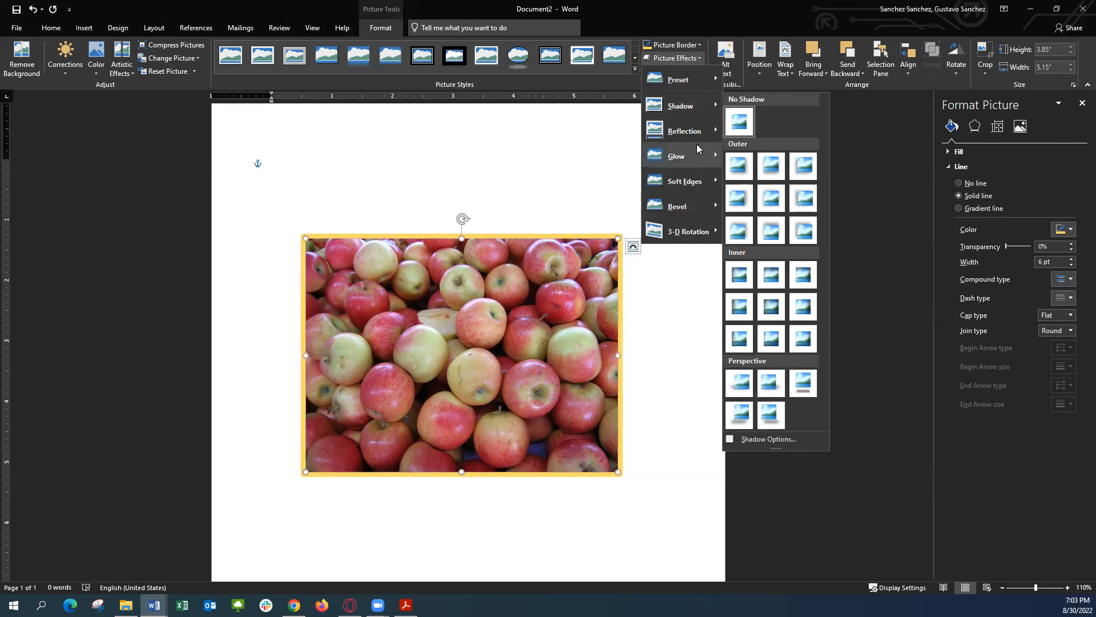
mouse_move(688, 133)
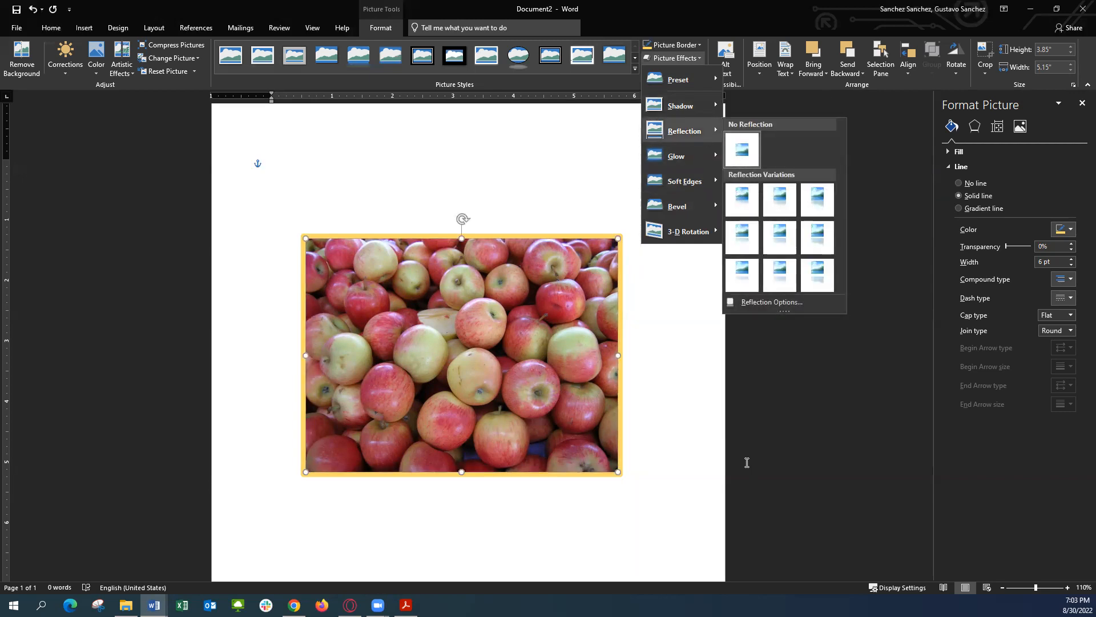
scroll(746, 462, "down", 4)
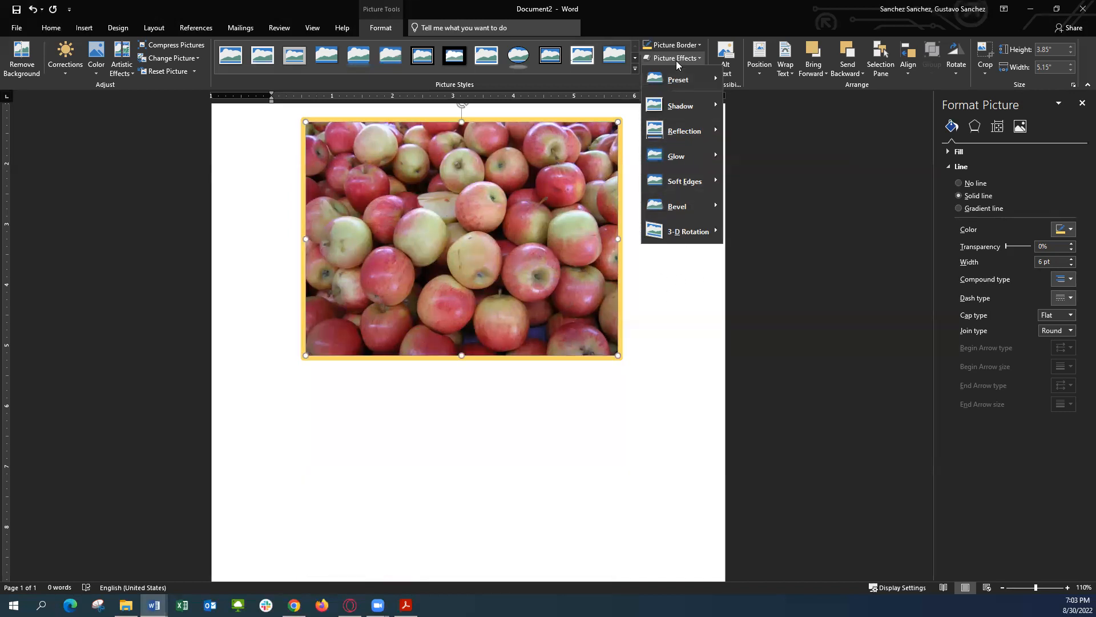
Preview the glow, soft edges, bevel and 3-D rotation effects on the gold-bordered picture without applying any.
mouse_move(681, 157)
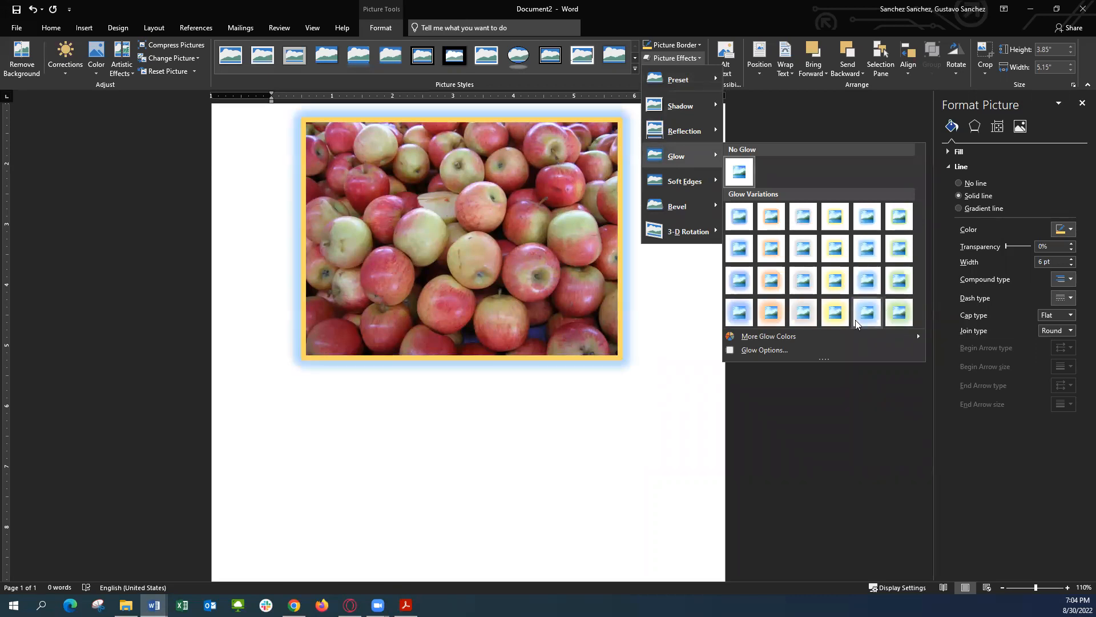
mouse_move(689, 181)
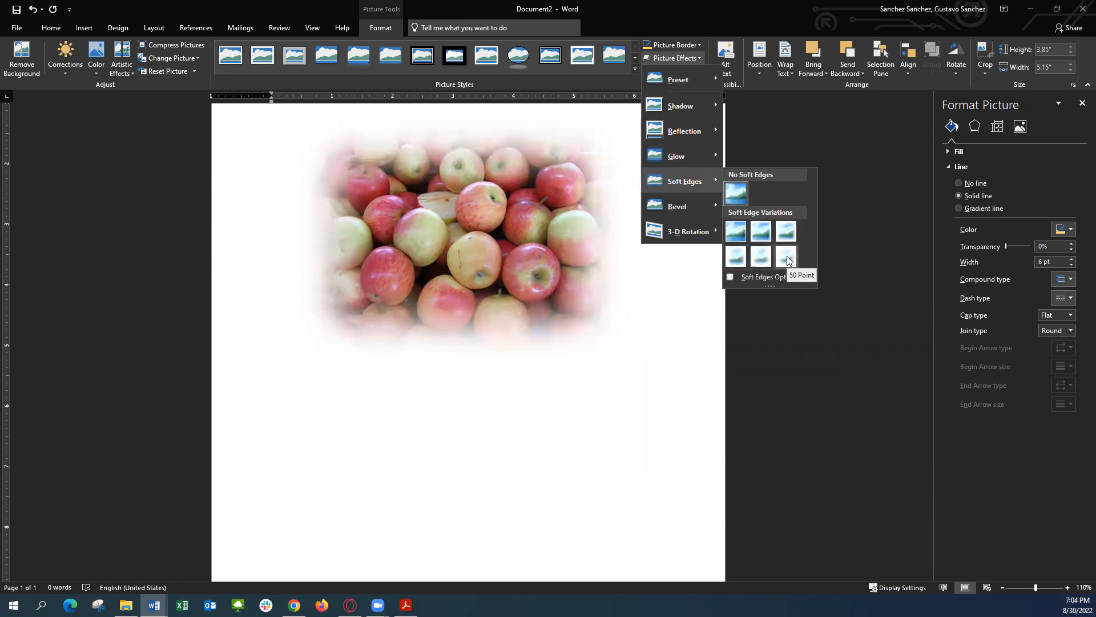
mouse_move(678, 211)
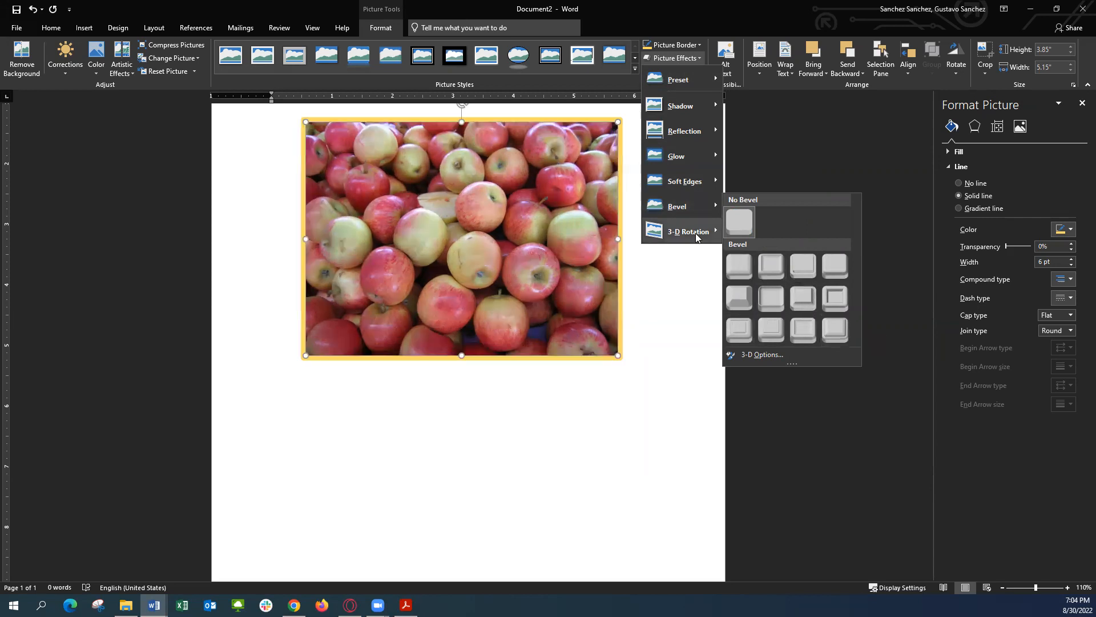
mouse_move(684, 231)
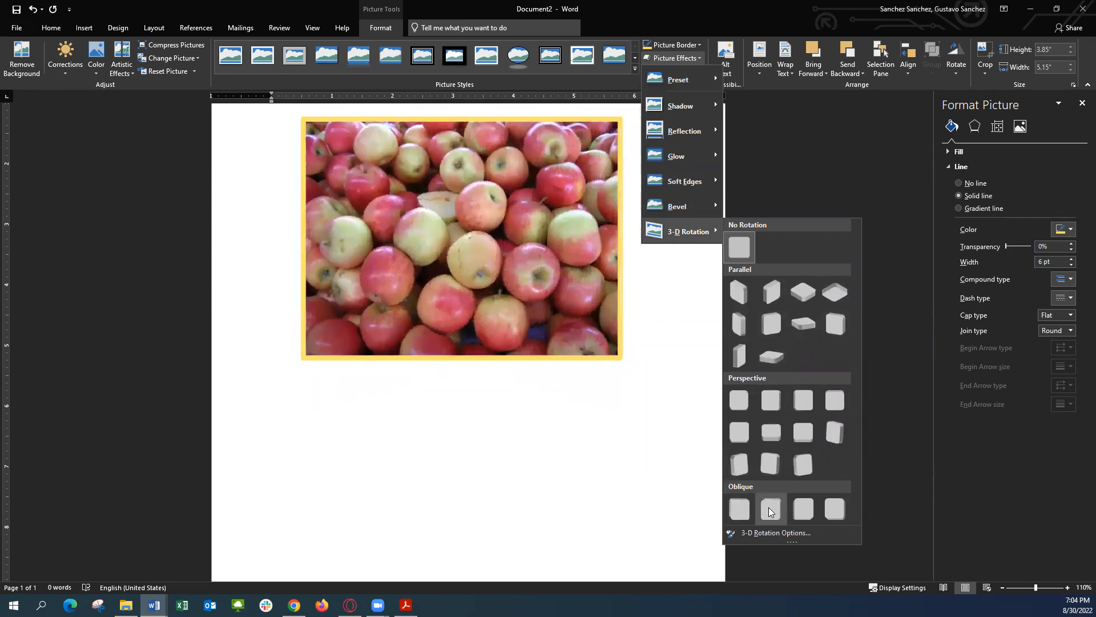
left_click(671, 57)
Preview the picture layouts on the gold-bordered apple picture, close the Format Picture pane, and reopen the layout choices.
left_click(679, 71)
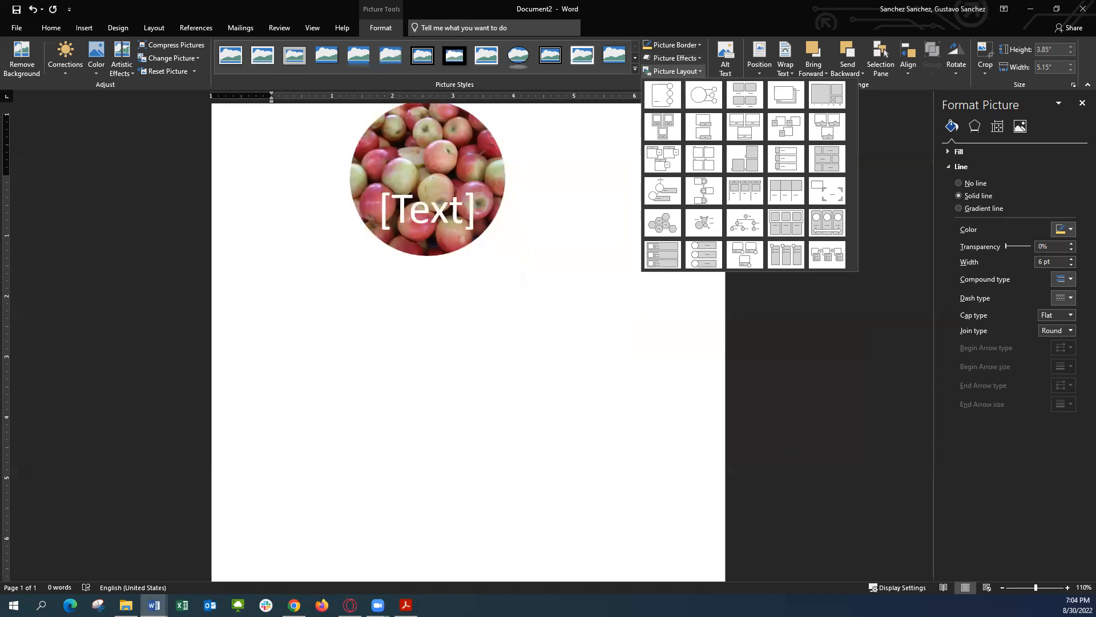
left_click(1080, 106)
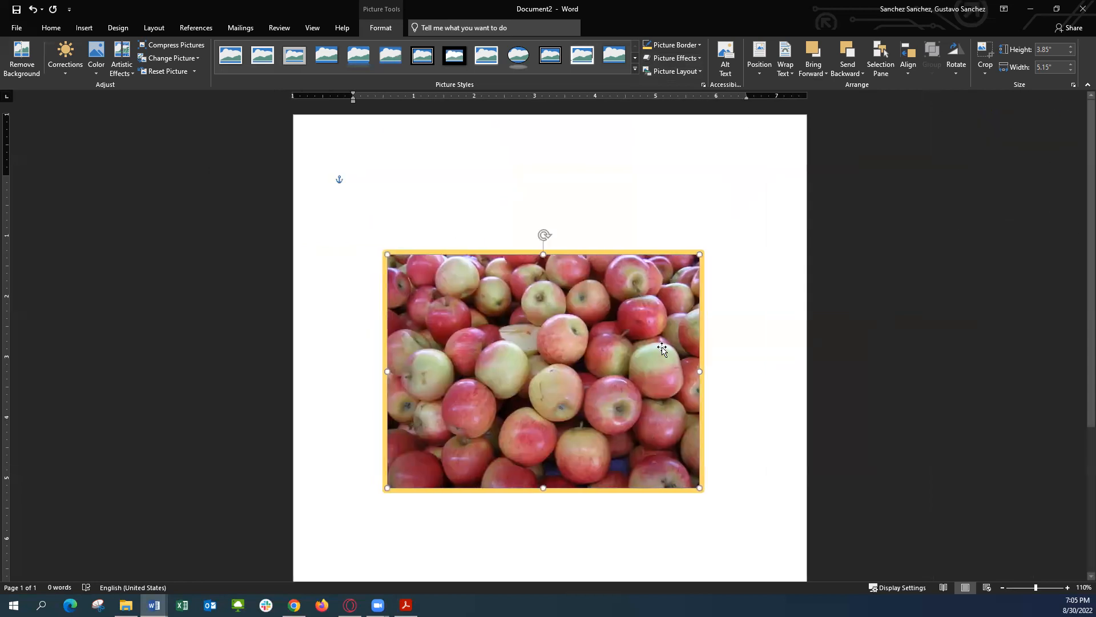
left_click(665, 70)
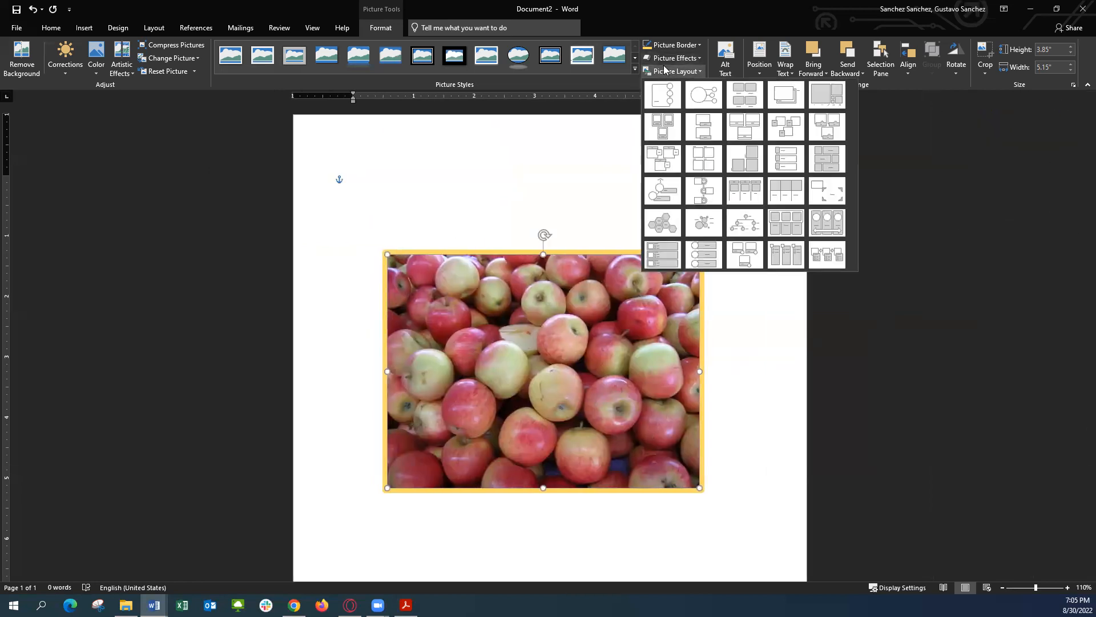